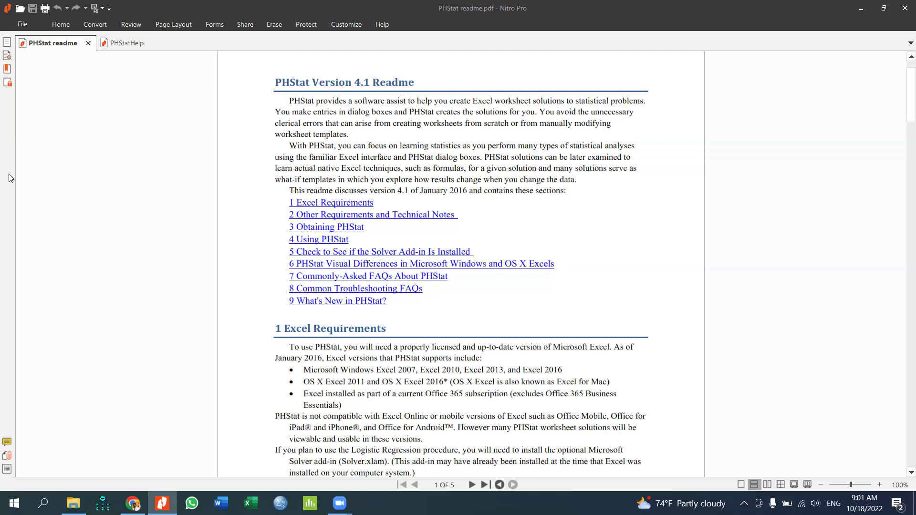
Return to the desktop and locate the downloaded PHStat_4.1 archive
{"action": "left_click", "coordinate": [854, 6]}
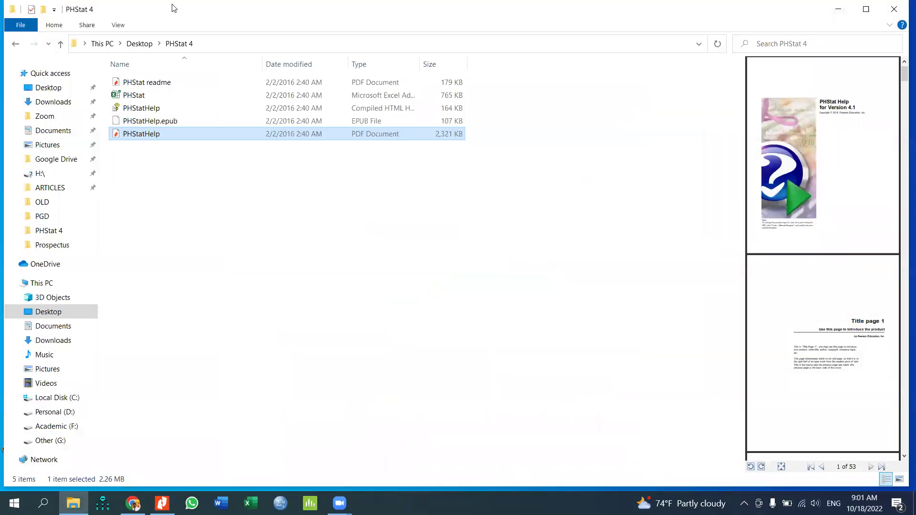
{"action": "left_click", "coordinate": [61, 45]}
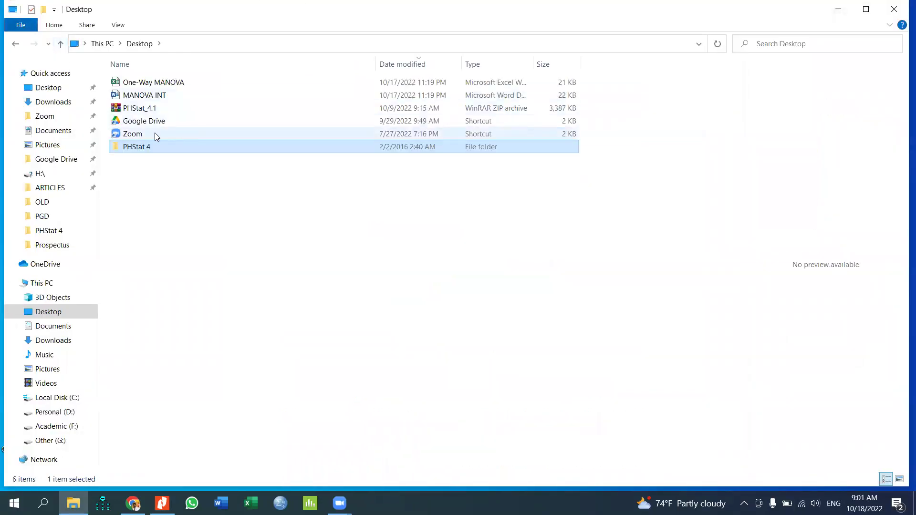
{"action": "left_click", "coordinate": [56, 92]}
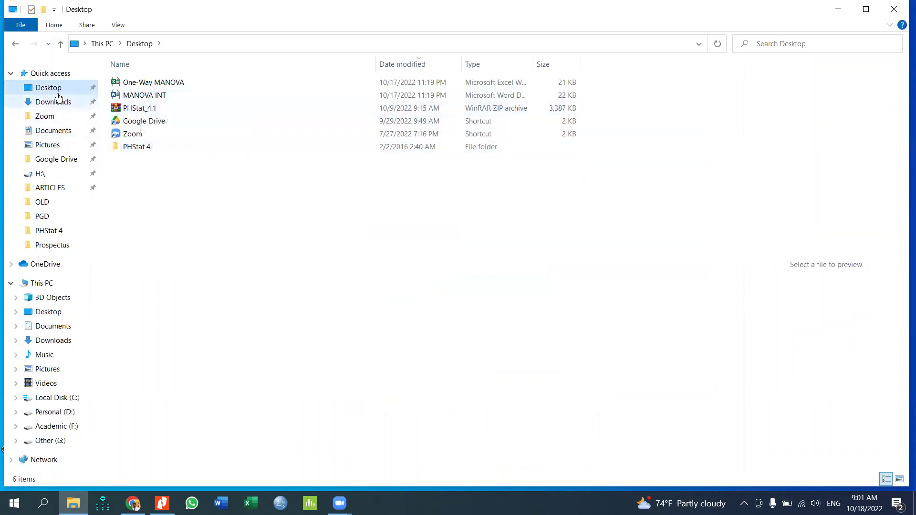
{"action": "left_click", "coordinate": [842, 14]}
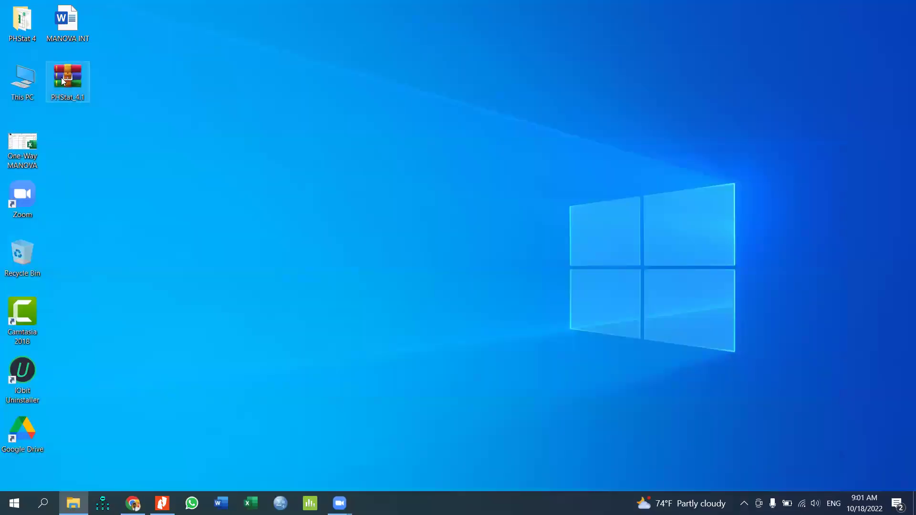
{"action": "left_click", "coordinate": [67, 77]}
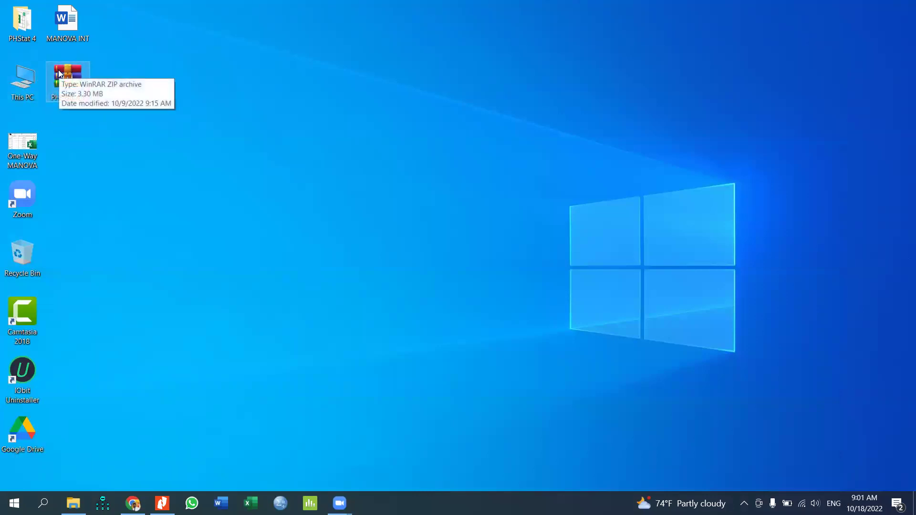
Look through the extracted PHStat 4 folder on the desktop and view its PHStat readme PDF
{"action": "double_click", "coordinate": [18, 22]}
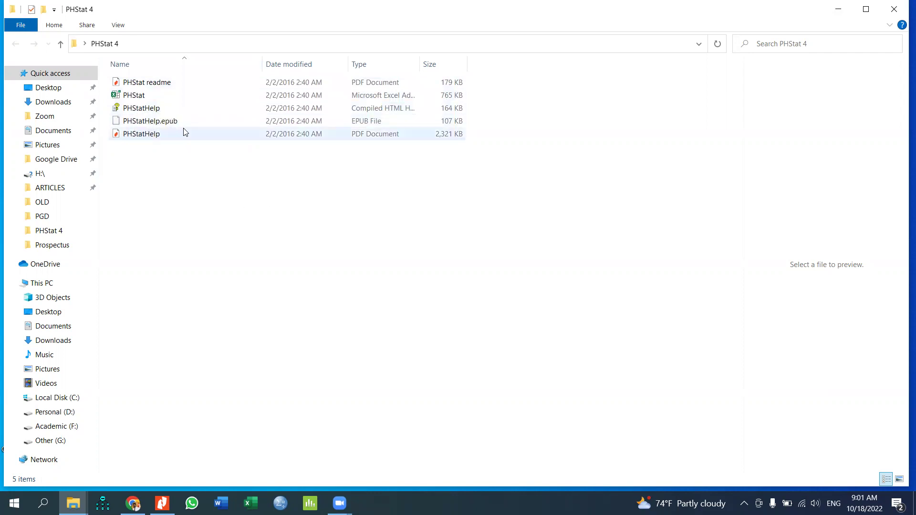
{"action": "double_click", "coordinate": [149, 82]}
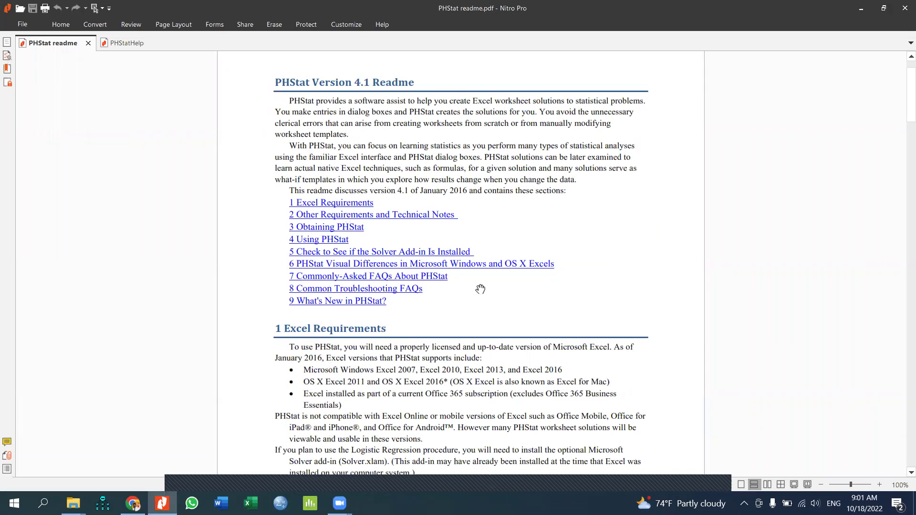
{"action": "left_click", "coordinate": [861, 8]}
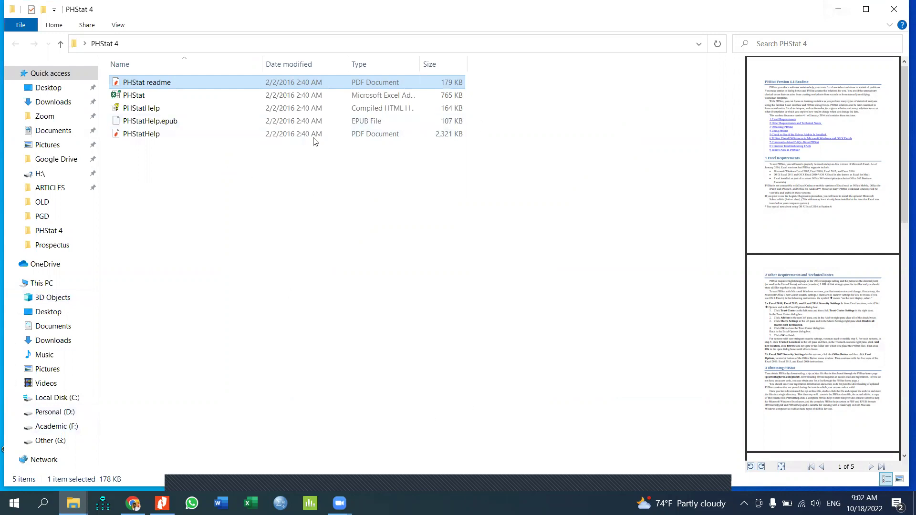
{"action": "left_click", "coordinate": [830, 10]}
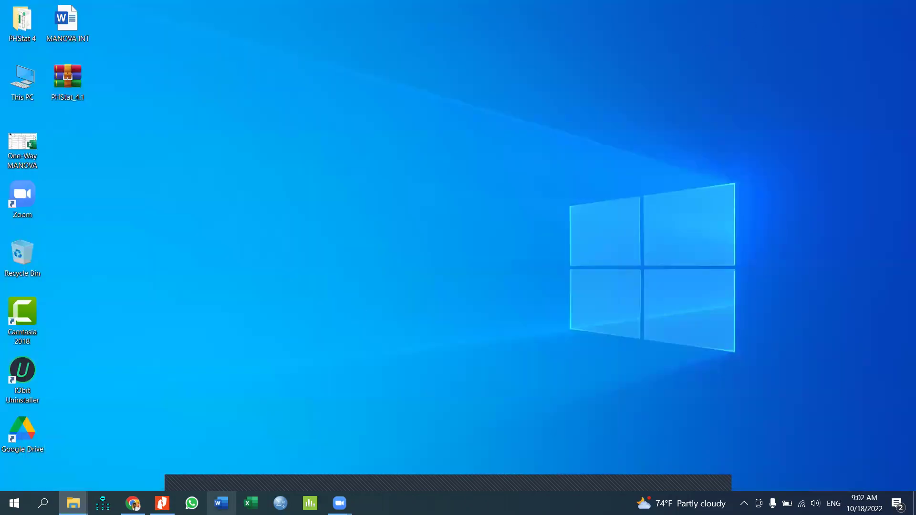
Read the Excel requirements and the Excel 2010, 2013 and 2016 security settings instructions in the PHStat readme
{"action": "left_click", "coordinate": [162, 503]}
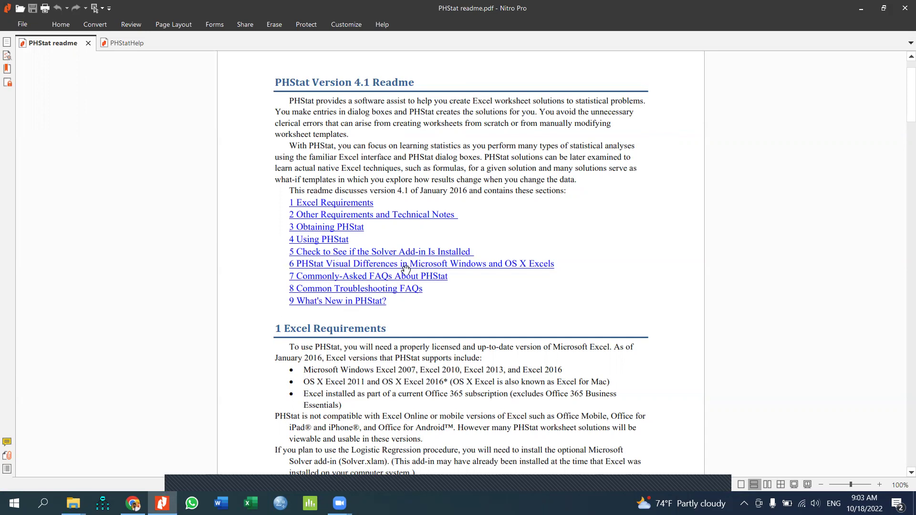
{"action": "scroll", "coordinate": [413, 292], "scroll_direction": "down", "scroll_amount": 3}
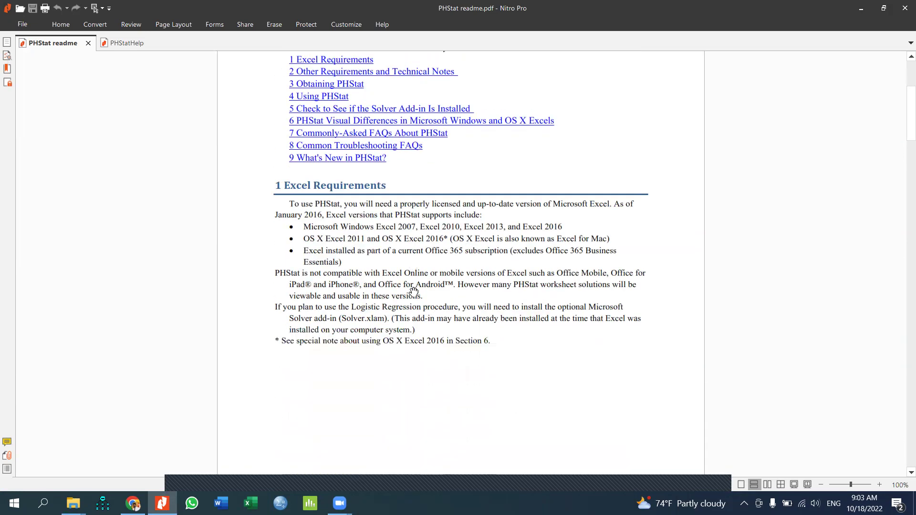
{"action": "scroll", "coordinate": [414, 286], "scroll_direction": "down", "scroll_amount": 3}
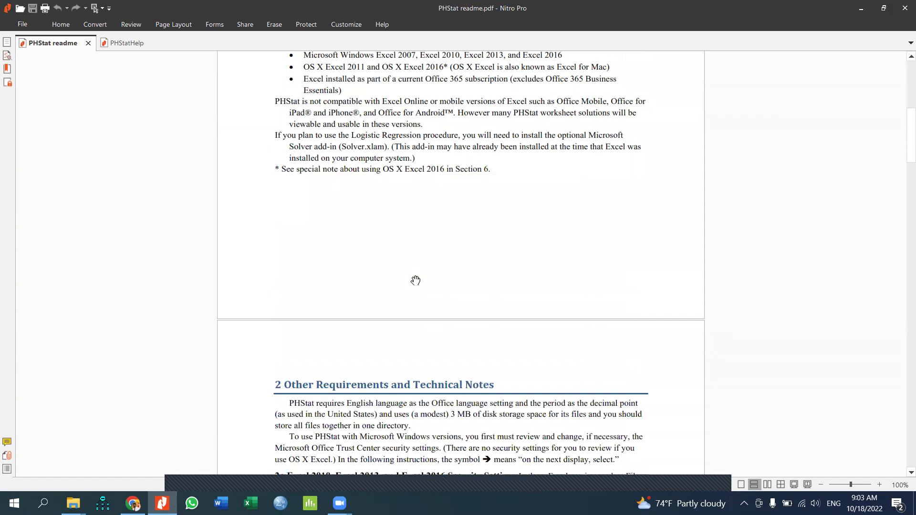
{"action": "scroll", "coordinate": [415, 280], "scroll_direction": "down", "scroll_amount": 6}
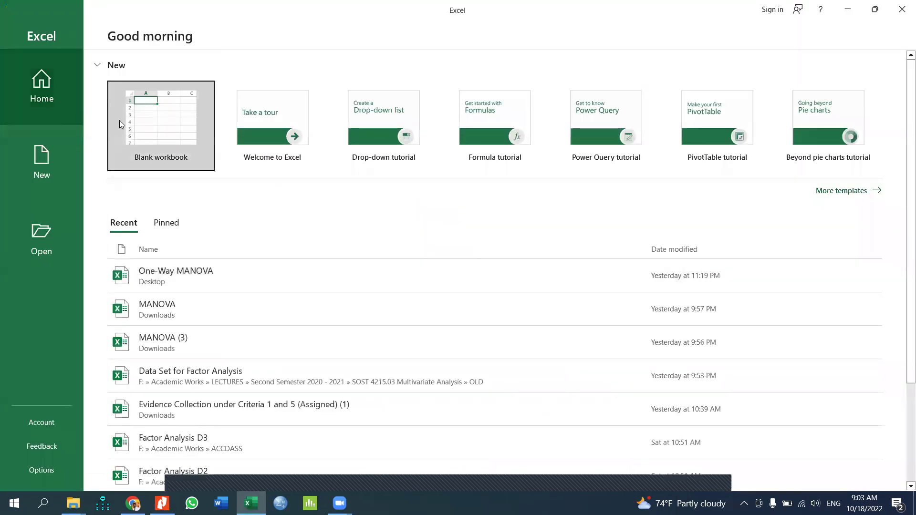
Create a blank workbook in Excel and open the Trust Center settings from the Excel options
{"action": "left_click", "coordinate": [159, 120]}
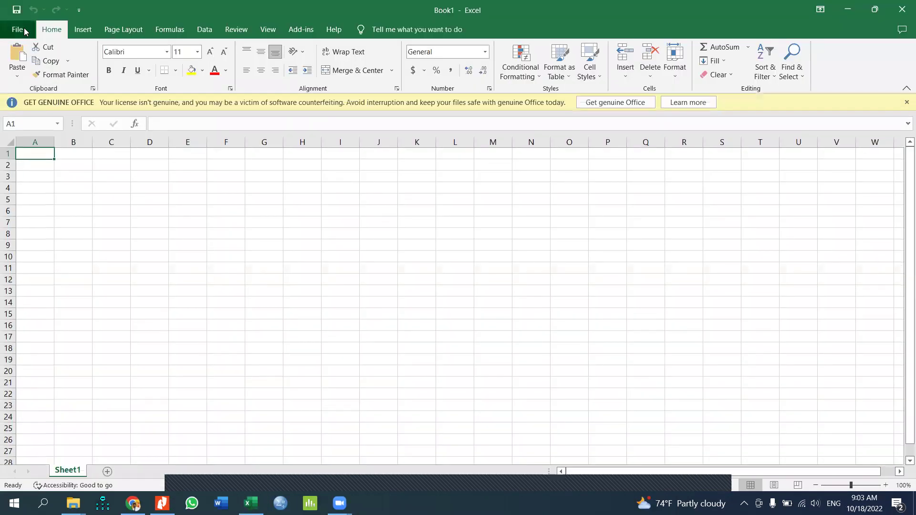
{"action": "left_click", "coordinate": [23, 28]}
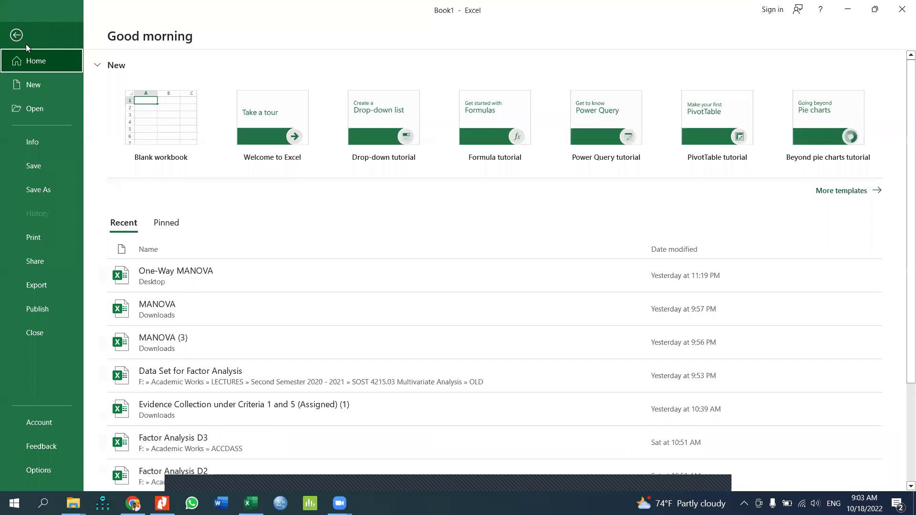
{"action": "left_click", "coordinate": [24, 474]}
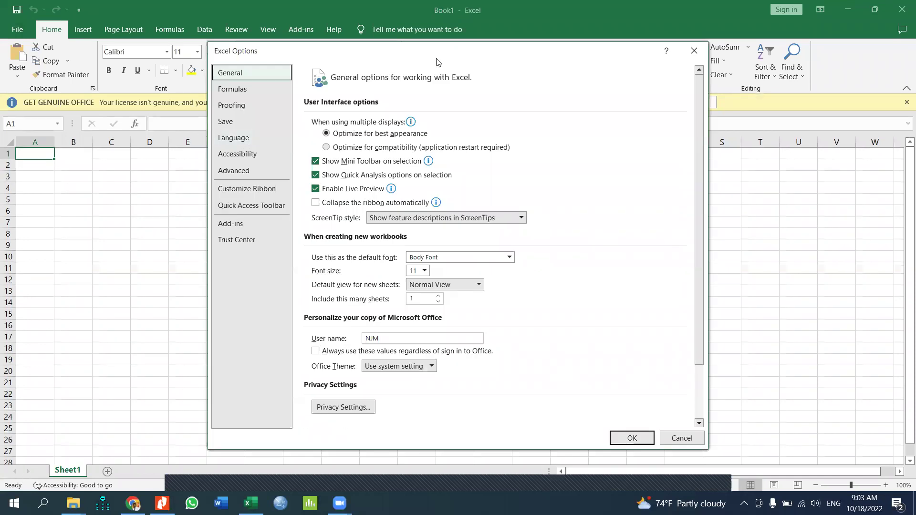
{"action": "left_click_drag", "start_coordinate": [435, 58], "coordinate": [358, 68]}
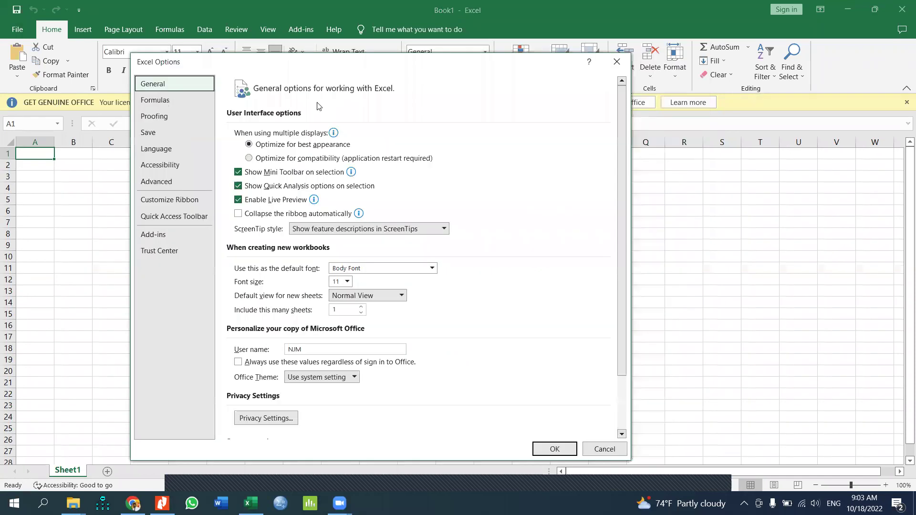
{"action": "left_click", "coordinate": [161, 253]}
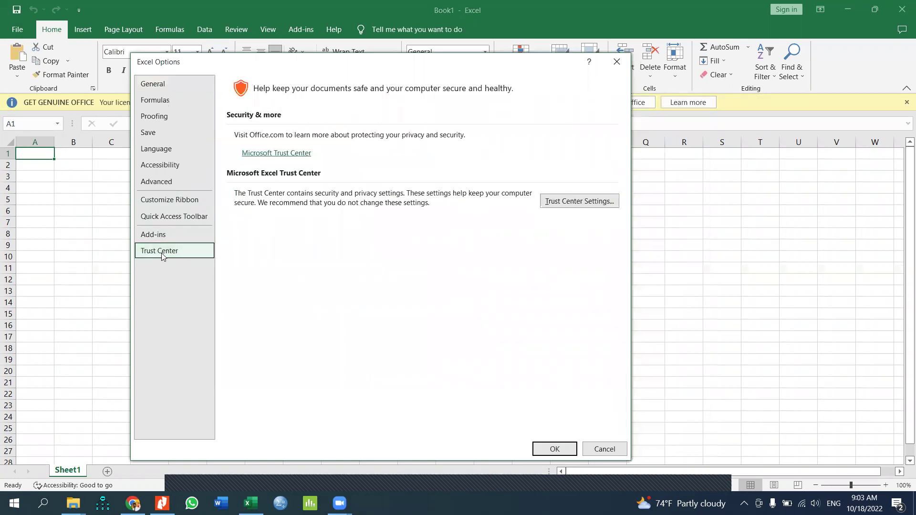
{"action": "left_click", "coordinate": [584, 206]}
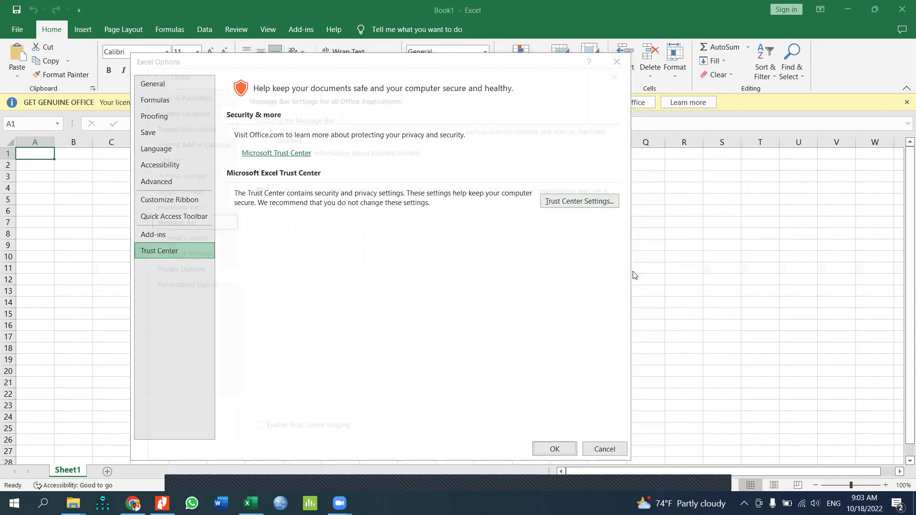
Check the Trust Center's add-in options against the PHStat readme and accept the macro setting "Disable all macros with notification"
{"action": "left_click", "coordinate": [162, 502]}
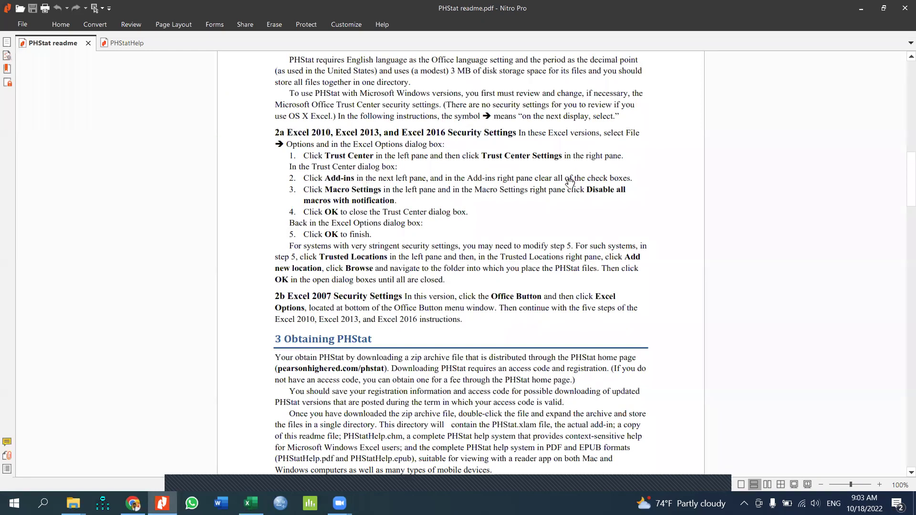
{"action": "left_click", "coordinate": [251, 503]}
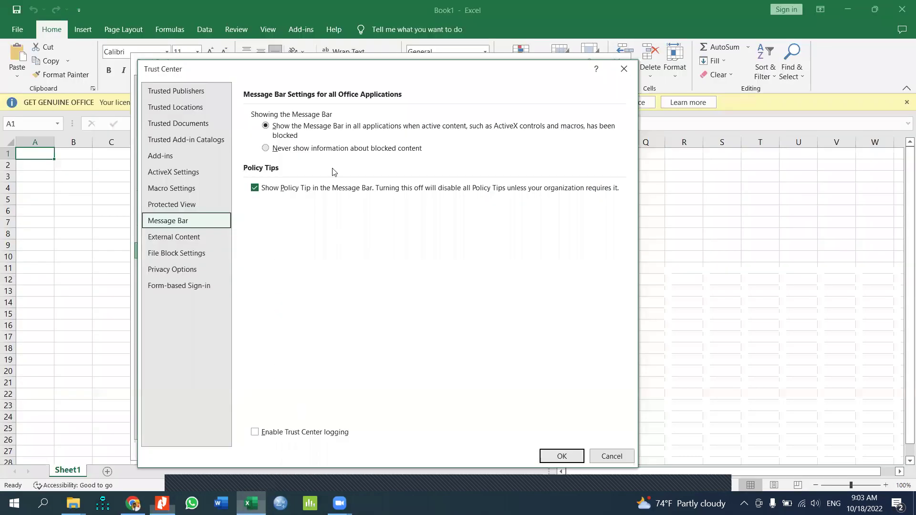
{"action": "left_click", "coordinate": [176, 159]}
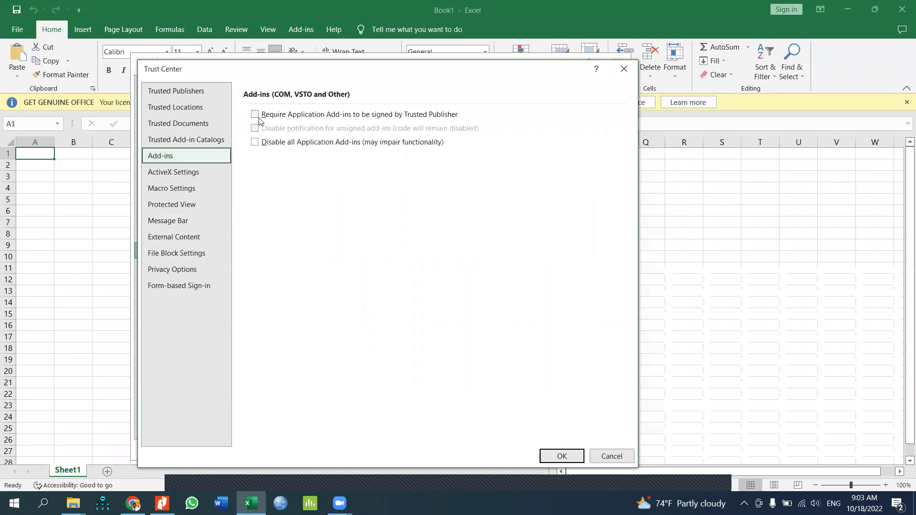
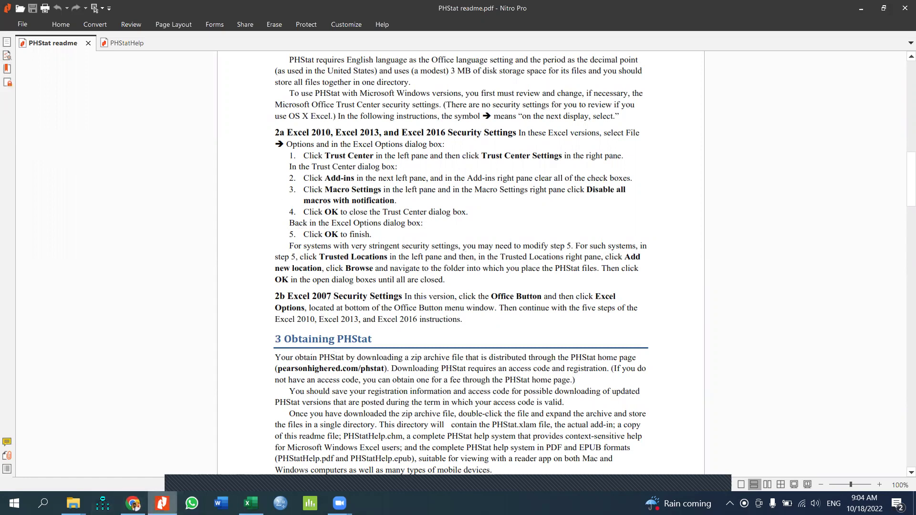
{"action": "left_click", "coordinate": [251, 503]}
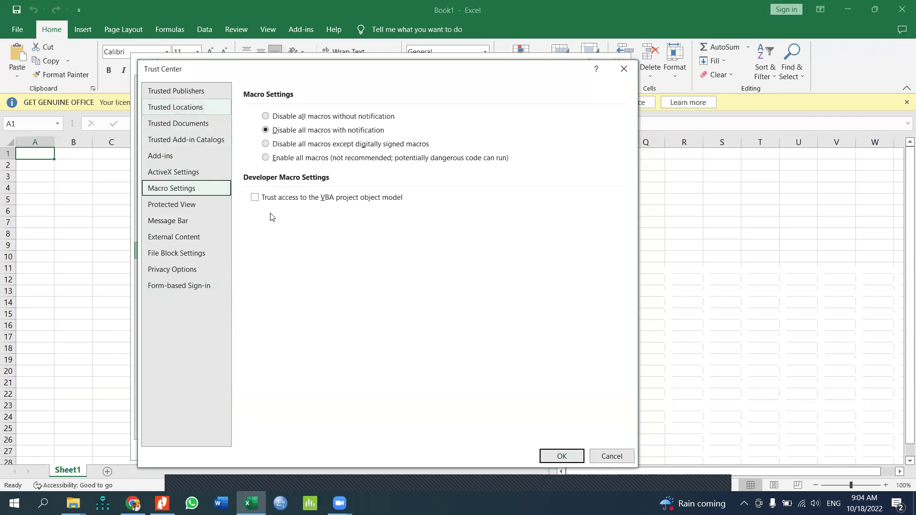
{"action": "left_click", "coordinate": [554, 454]}
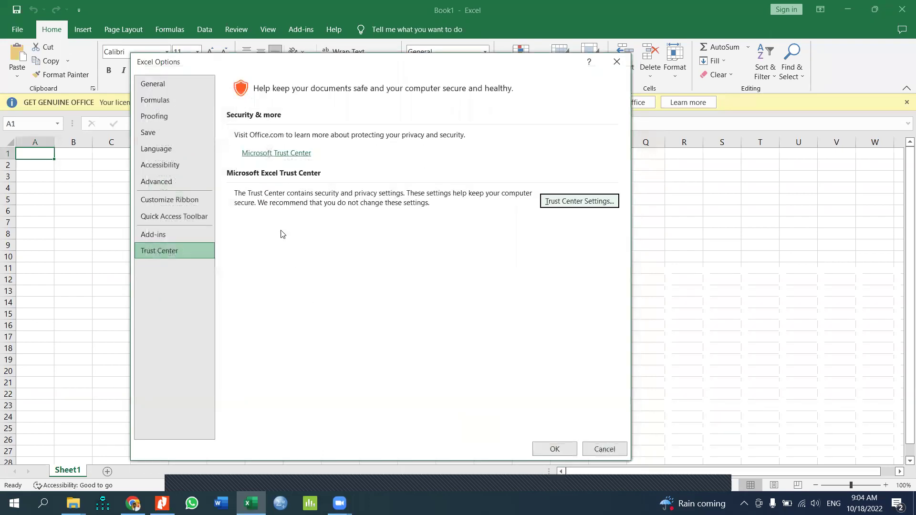
Add the desktop's PHStat 4 folder as a trusted location in the Trust Center and accept the settings
{"action": "left_click", "coordinate": [572, 202]}
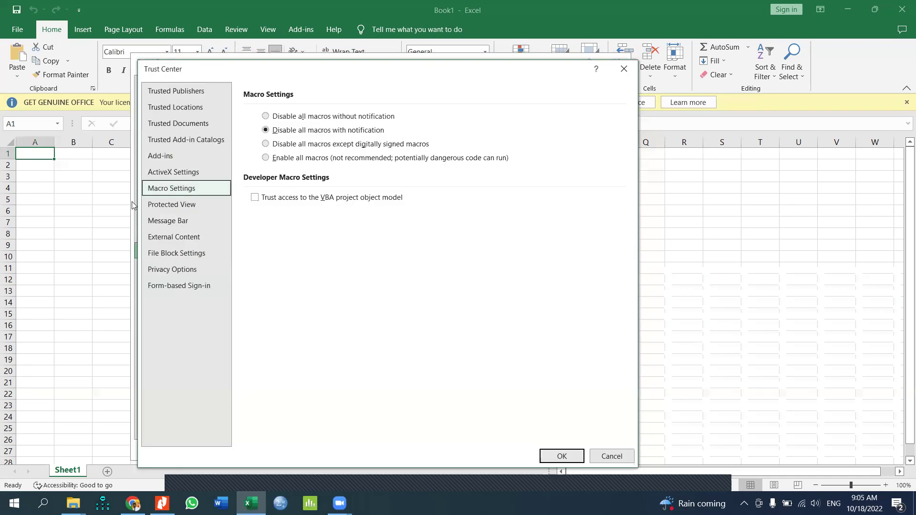
{"action": "left_click", "coordinate": [185, 109]}
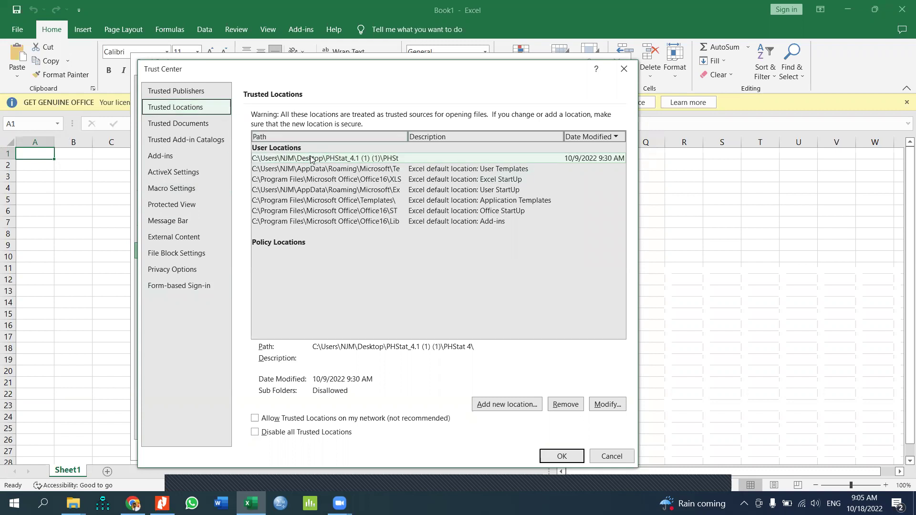
{"action": "left_click", "coordinate": [509, 404]}
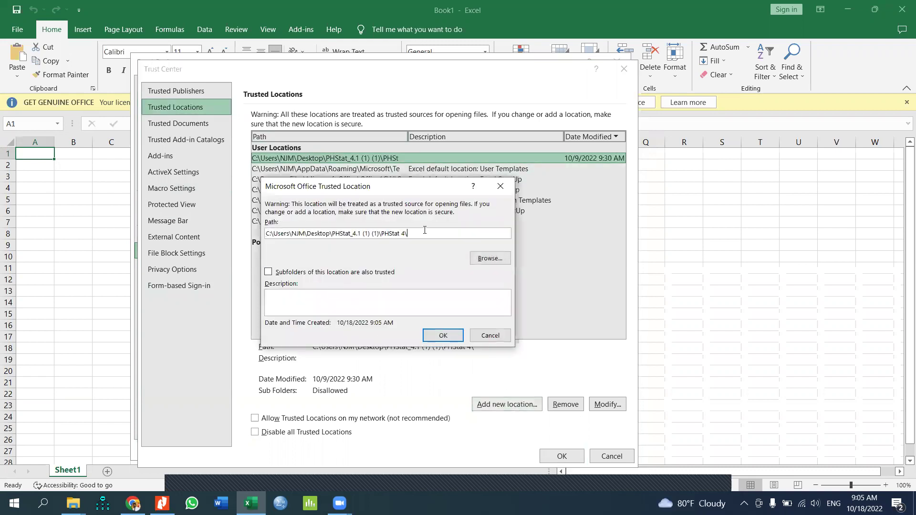
{"action": "left_click", "coordinate": [481, 254]}
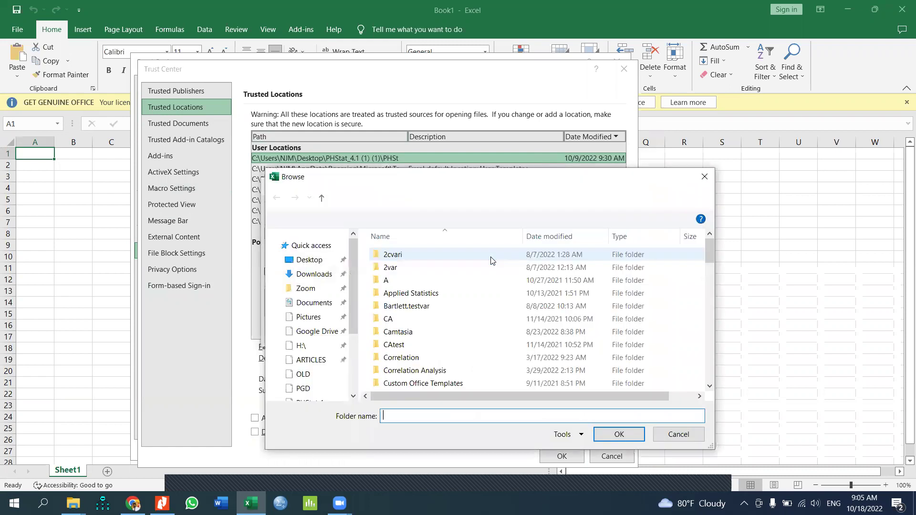
{"action": "left_click", "coordinate": [309, 269]}
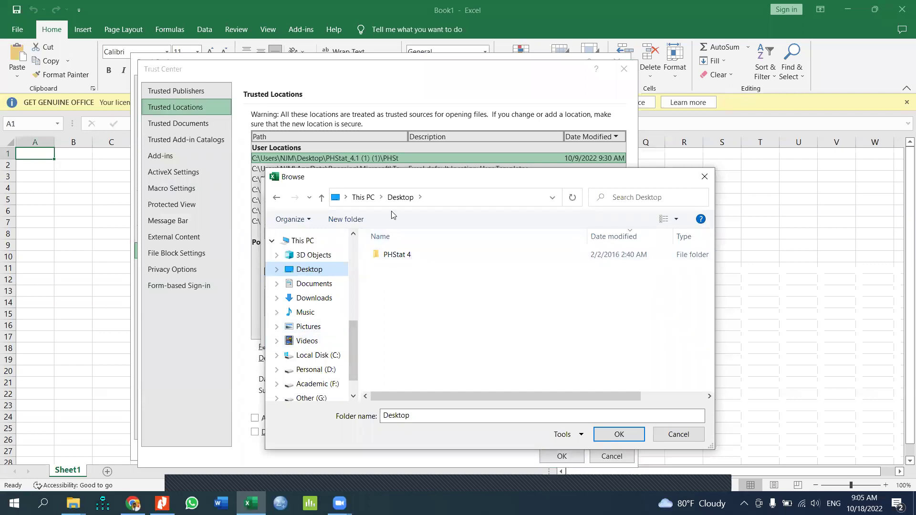
{"action": "double_click", "coordinate": [398, 257]}
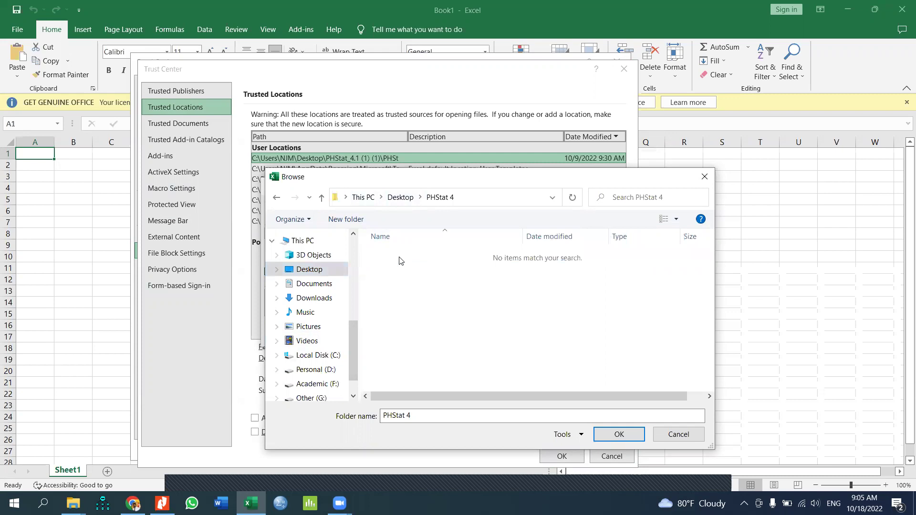
{"action": "left_click", "coordinate": [277, 197]}
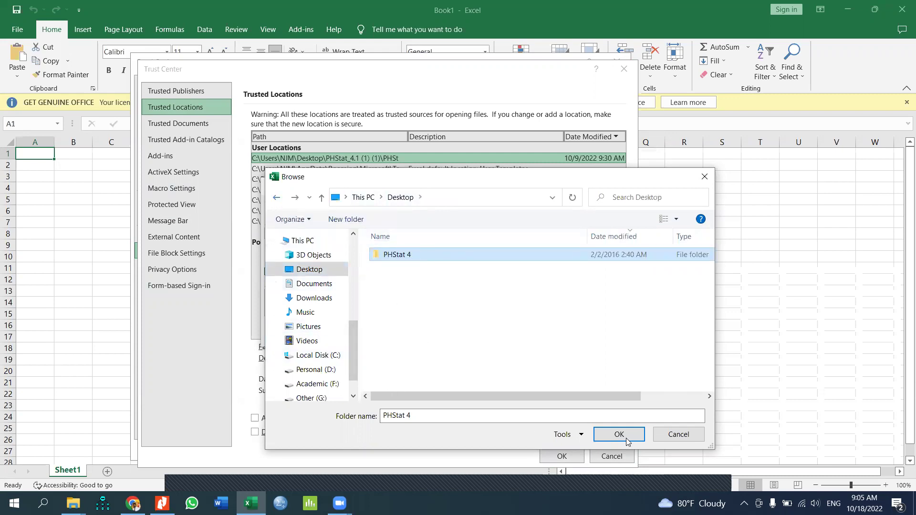
{"action": "left_click", "coordinate": [624, 437]}
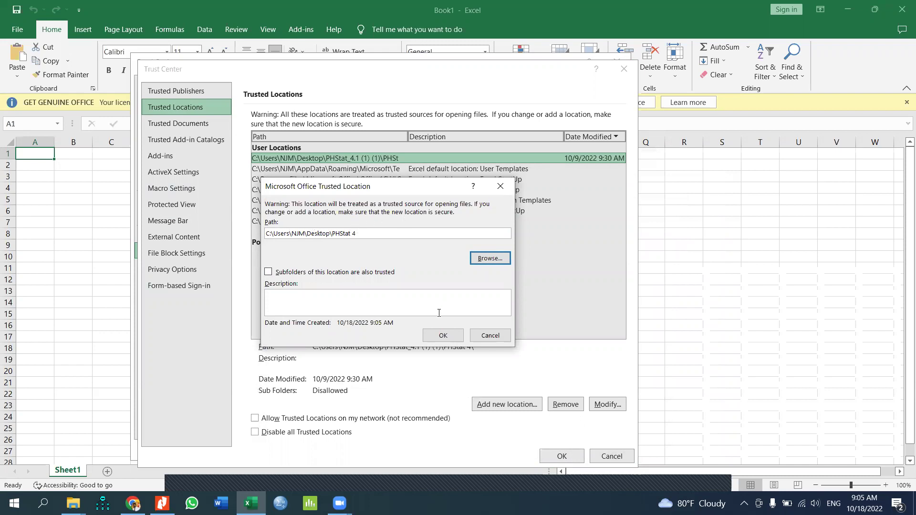
{"action": "left_click", "coordinate": [443, 336]}
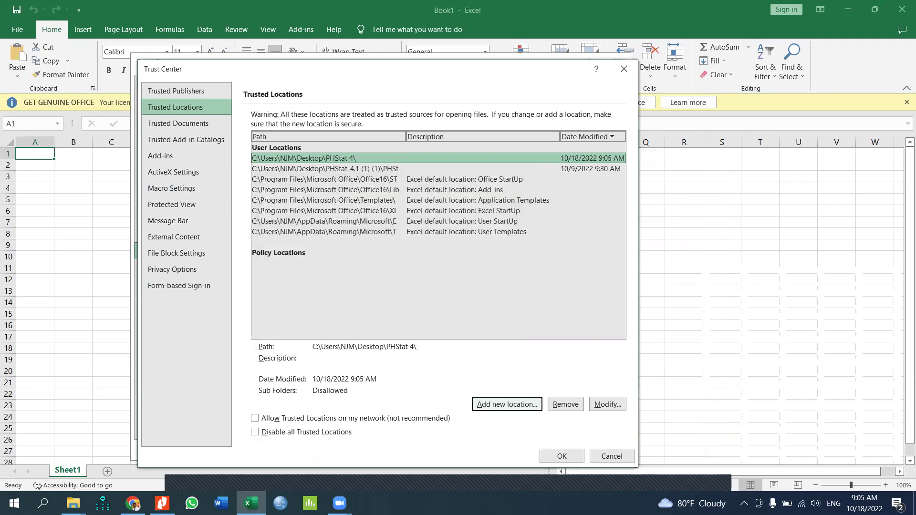
{"action": "left_click", "coordinate": [560, 455]}
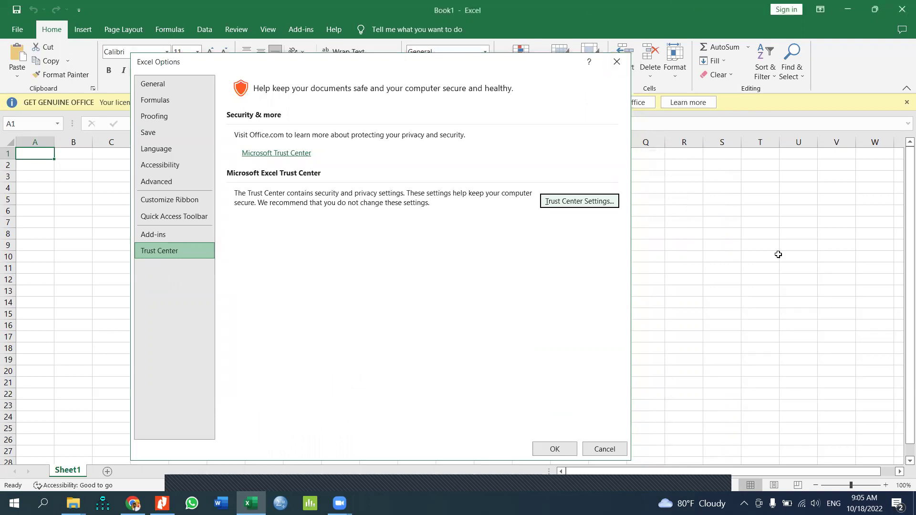
Leave the Excel options and open the PHStat add-in file from the desktop's PHStat 4 folder
{"action": "key", "text": "Escape"}
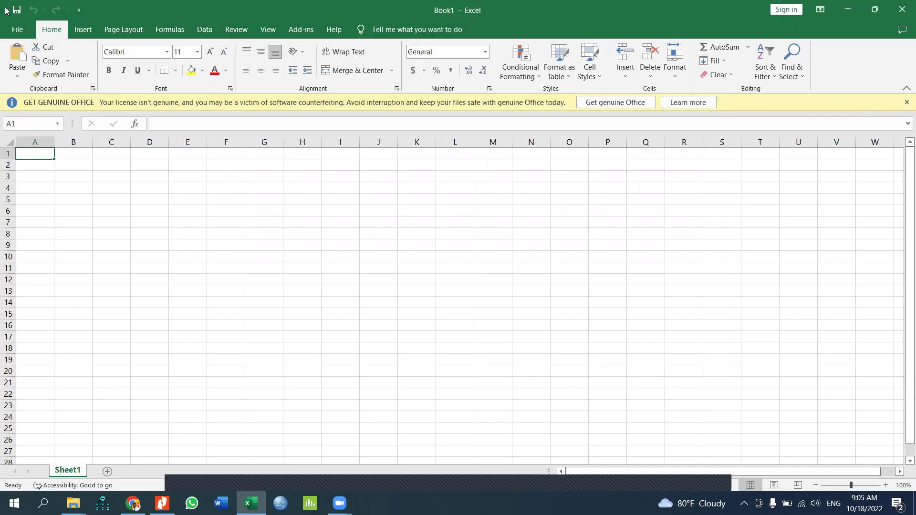
{"action": "left_click", "coordinate": [16, 31]}
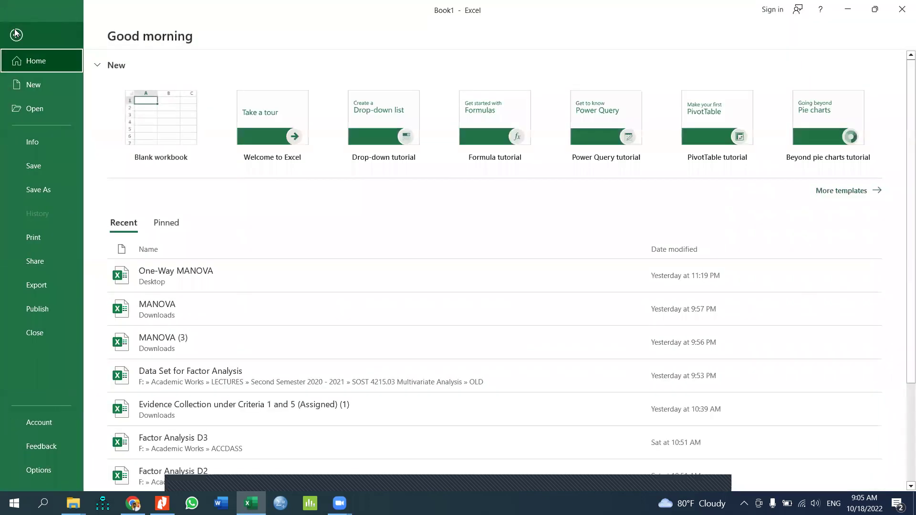
{"action": "left_click", "coordinate": [40, 109]}
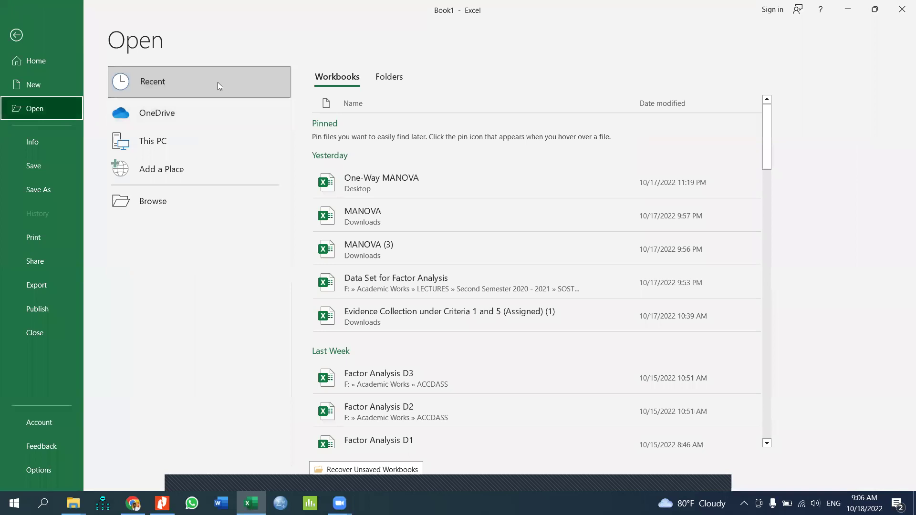
{"action": "left_click", "coordinate": [185, 143]}
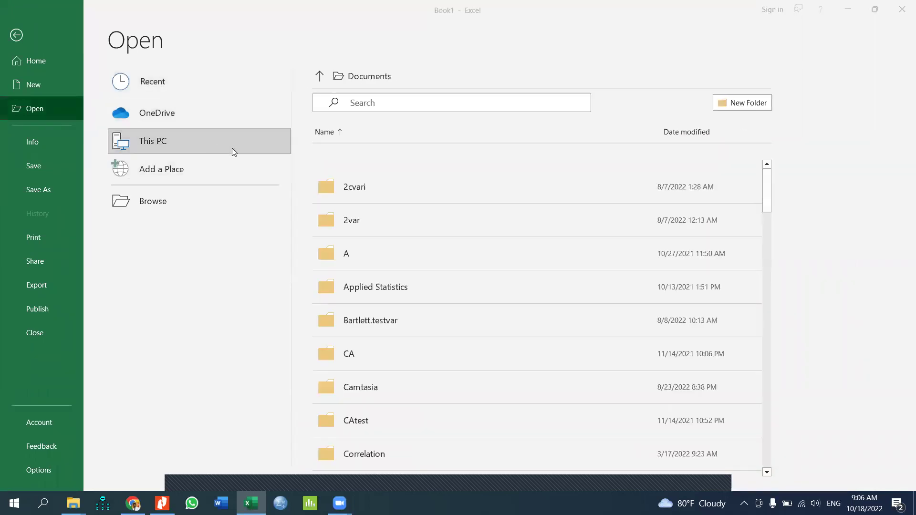
{"action": "left_click", "coordinate": [184, 141]}
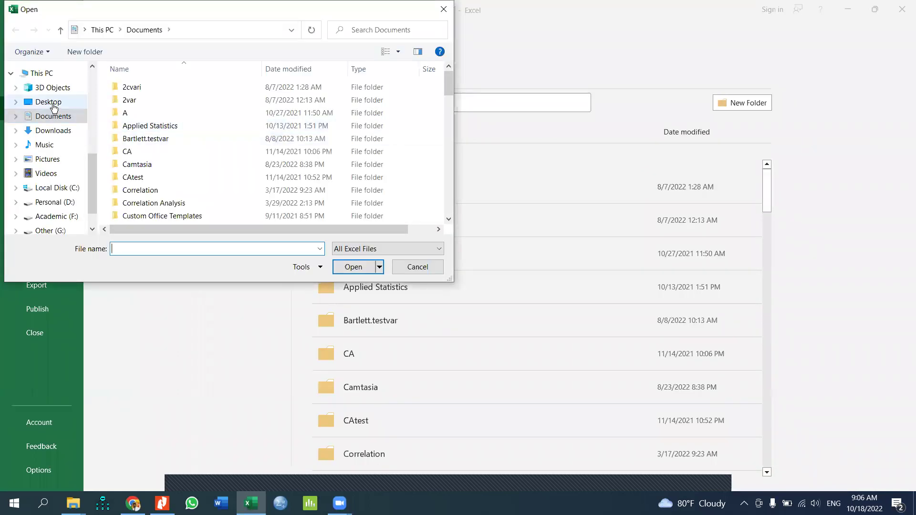
{"action": "left_click", "coordinate": [52, 102]}
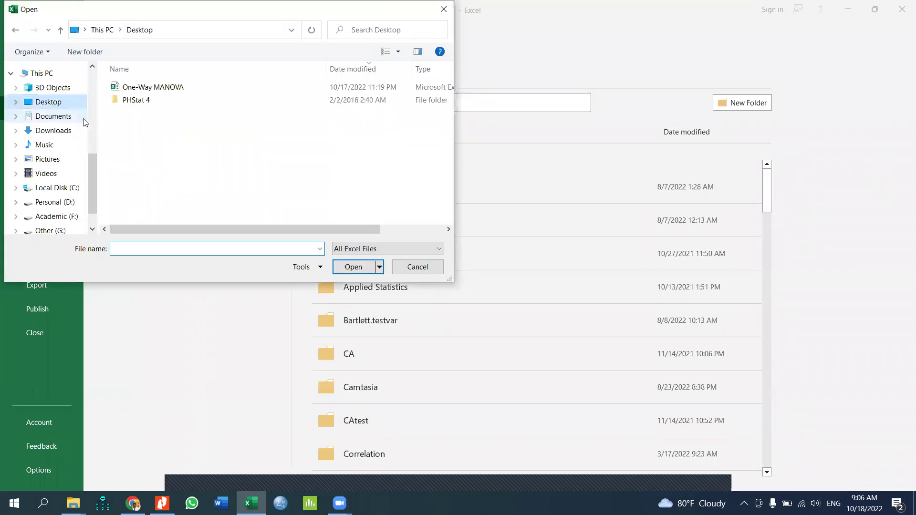
{"action": "double_click", "coordinate": [139, 101]}
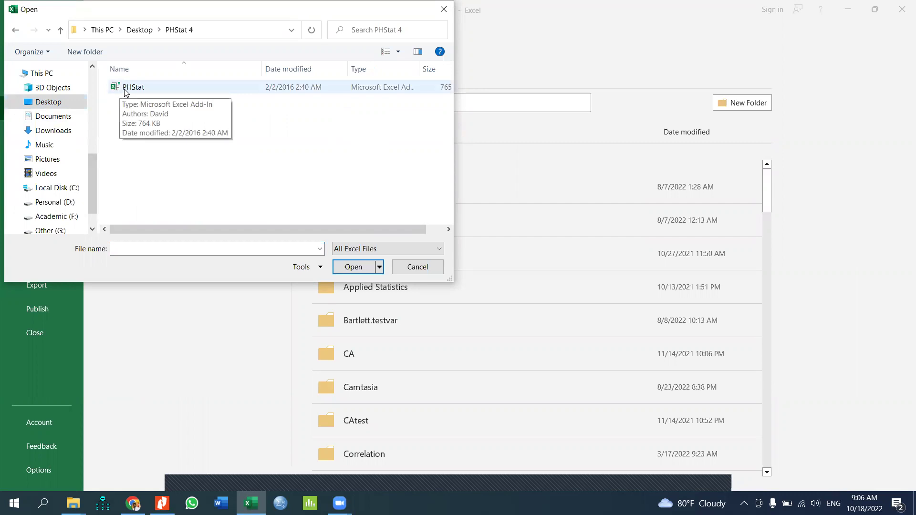
{"action": "left_click", "coordinate": [126, 92]}
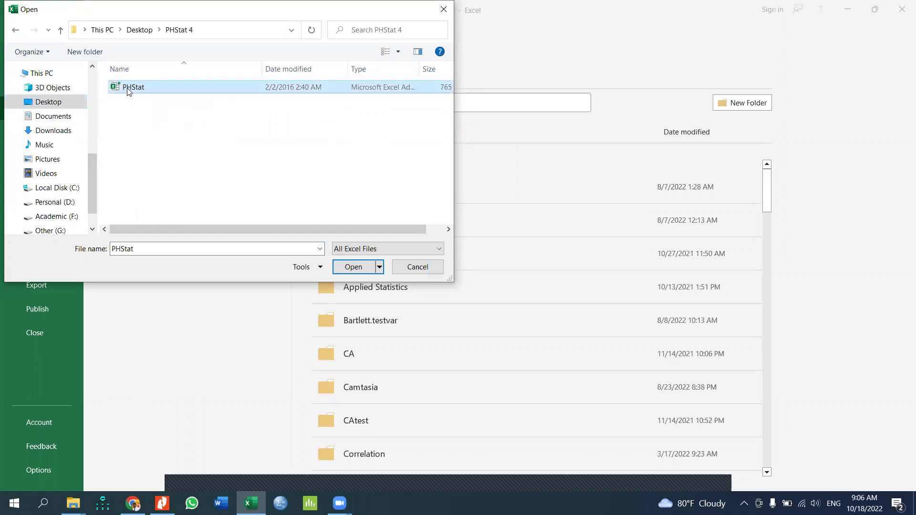
{"action": "left_click", "coordinate": [353, 270]}
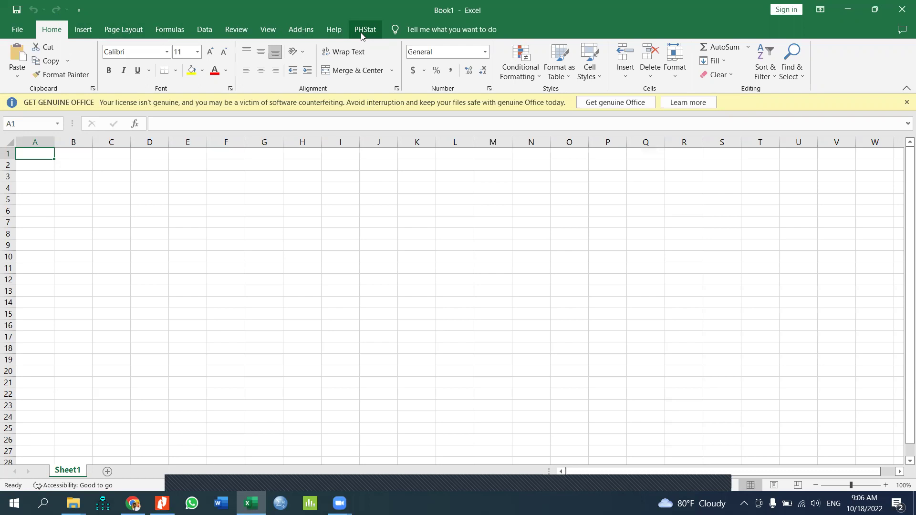
Look through the PHStat commands for descriptive statistics, probability distributions, confidence intervals, one-sample tests and regression
{"action": "left_click", "coordinate": [363, 33]}
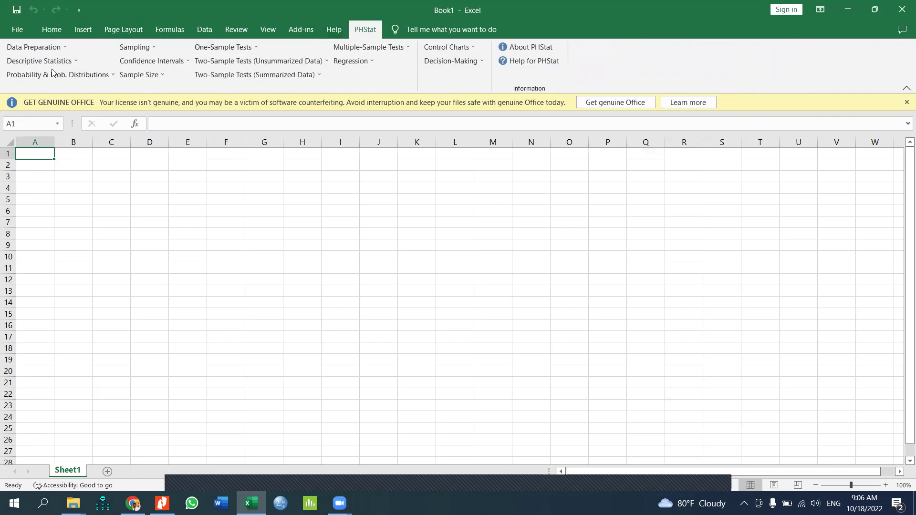
{"action": "left_click", "coordinate": [76, 63]}
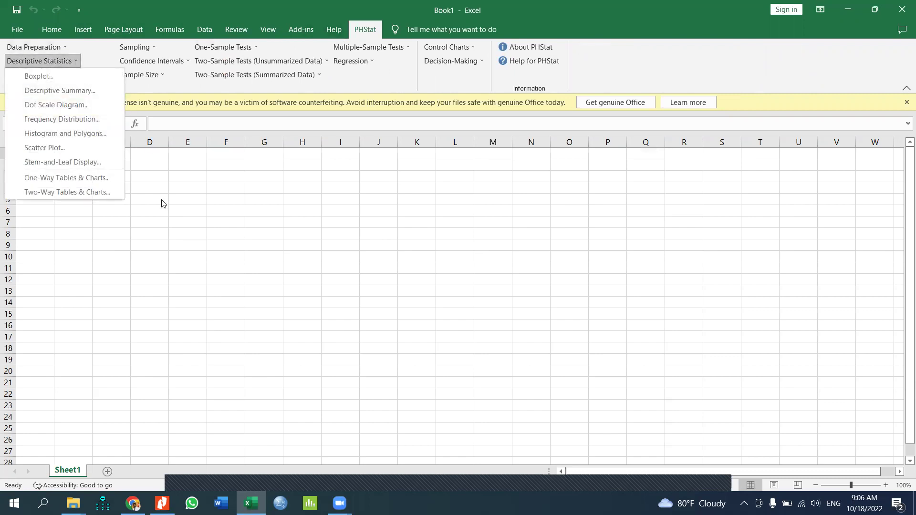
{"action": "left_click", "coordinate": [170, 231]}
{"action": "left_click", "coordinate": [114, 76]}
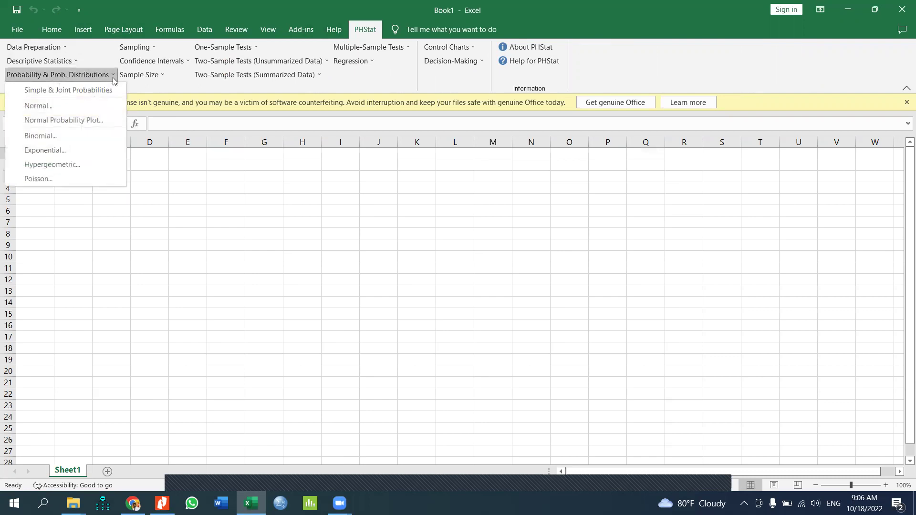
{"action": "left_click", "coordinate": [188, 62]}
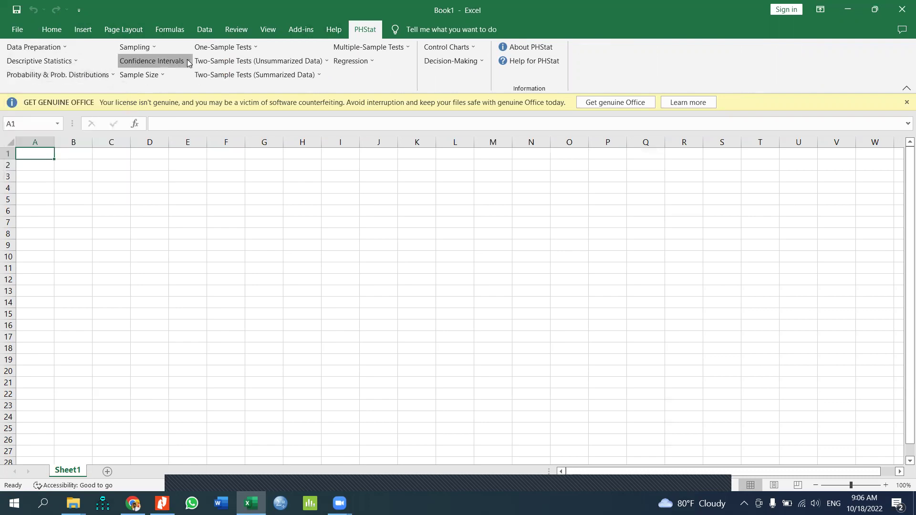
{"action": "left_click", "coordinate": [188, 62]}
{"action": "left_click", "coordinate": [254, 47]}
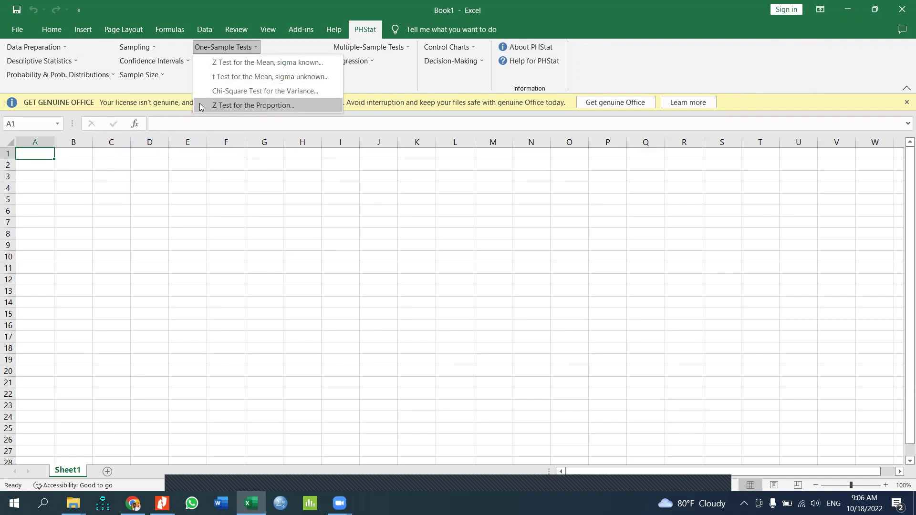
{"action": "left_click", "coordinate": [386, 85]}
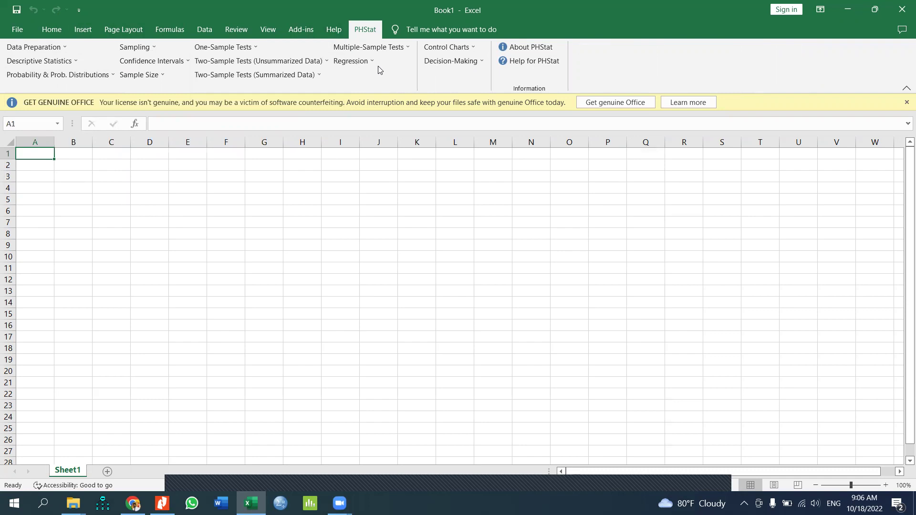
{"action": "left_click", "coordinate": [371, 62]}
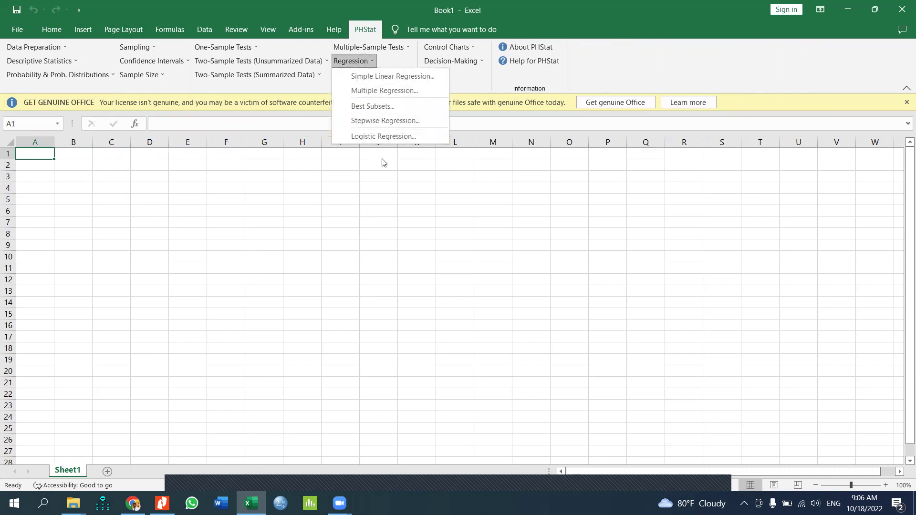
{"action": "left_click", "coordinate": [244, 82]}
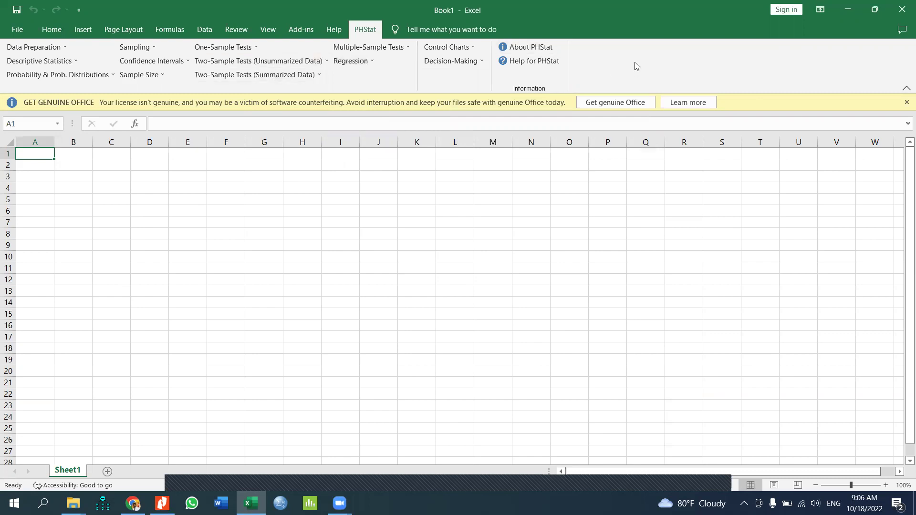
Dismiss the licence notice and enter the label X in A1 with 25, 36, 22, 26, 24, 32 and 36 in A2:A8
{"action": "left_click", "coordinate": [906, 103]}
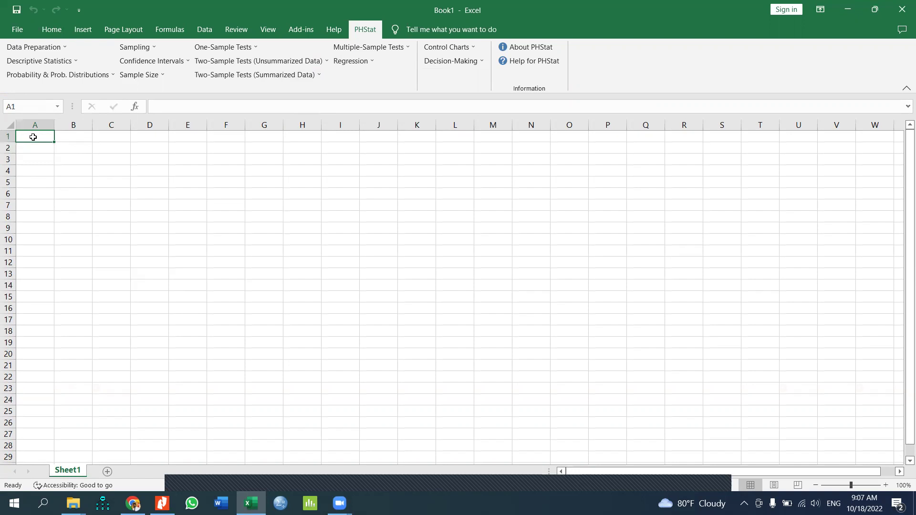
{"action": "type", "text": "X"}
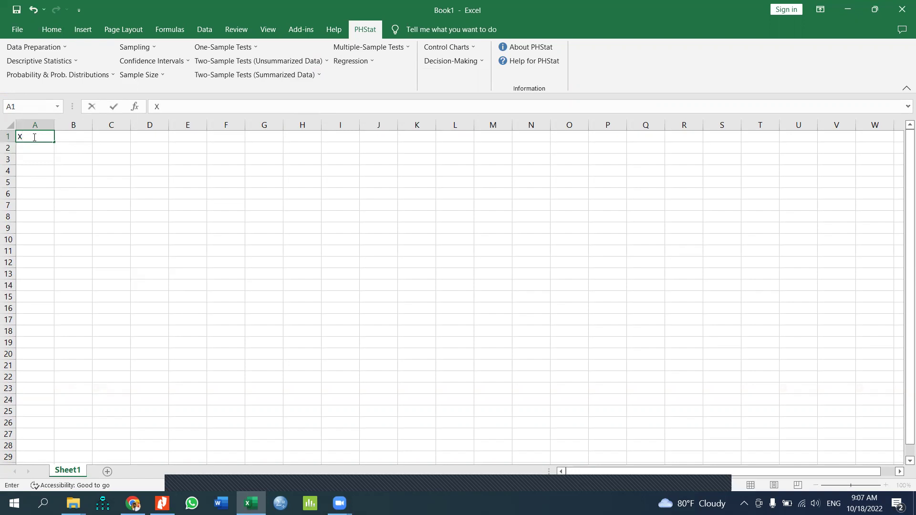
{"action": "left_click", "coordinate": [29, 149]}
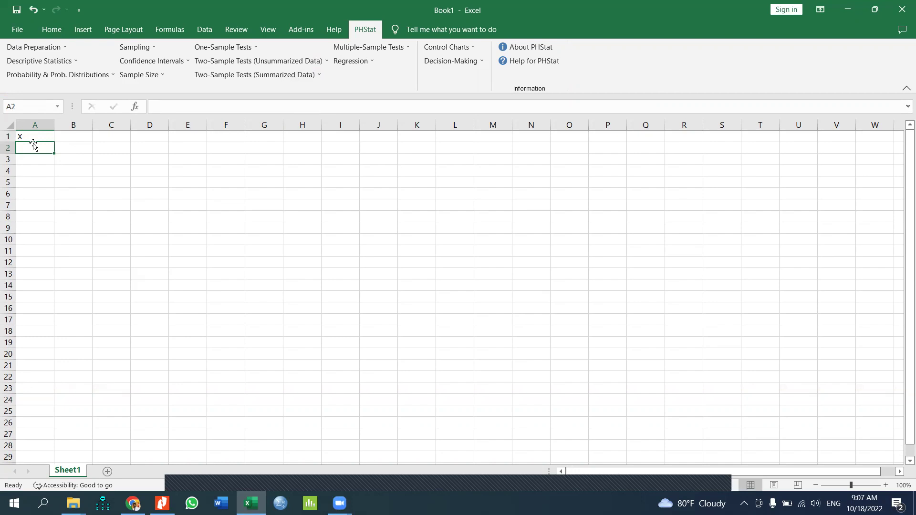
{"action": "type", "text": "25"}
{"action": "key", "text": "Return"}
{"action": "type", "text": "36"}
{"action": "key", "text": "Return"}
{"action": "type", "text": "22"}
{"action": "key", "text": "Return"}
{"action": "type", "text": "26"}
{"action": "key", "text": "Return"}
{"action": "type", "text": "24"}
{"action": "key", "text": "Return"}
{"action": "type", "text": "3"}
{"action": "key", "text": "Return"}
{"action": "type", "text": "3"}
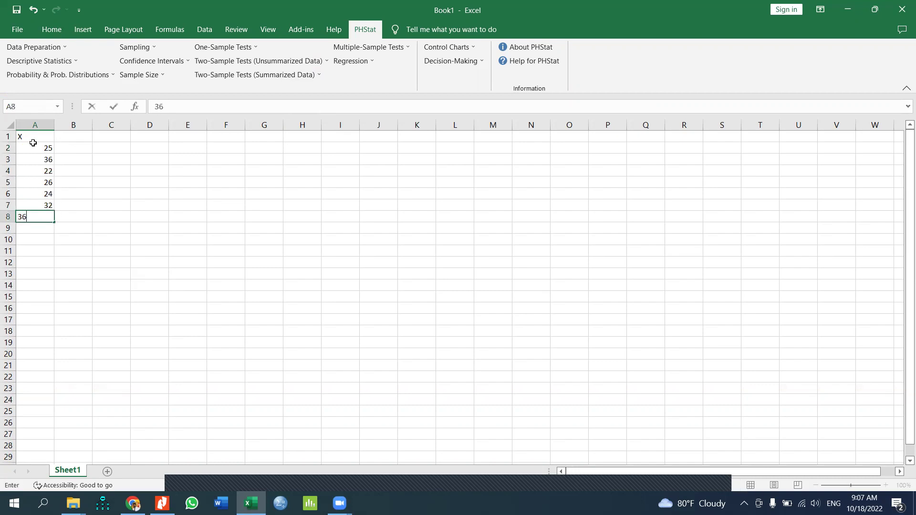
{"action": "key", "text": "Return"}
{"action": "left_click", "coordinate": [89, 212]}
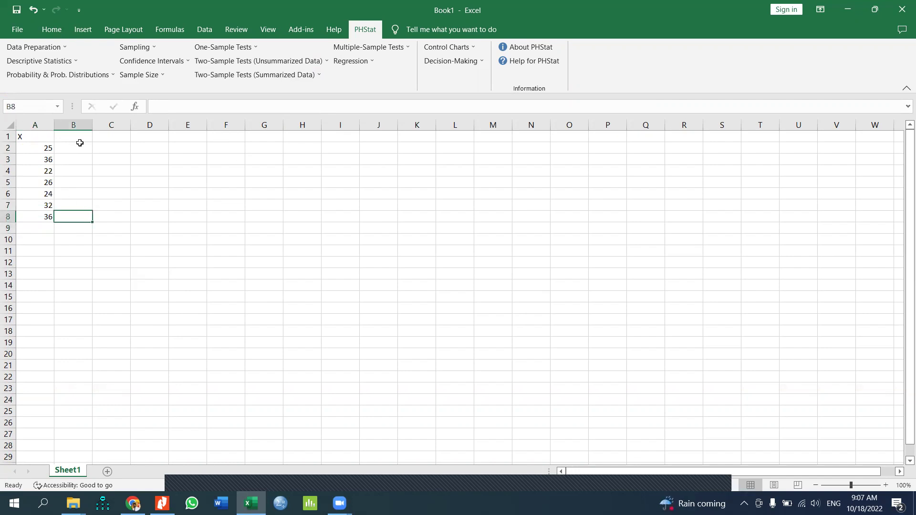
Generate a PHStat Descriptive Summary of Sheet1 range A1:A8 as a single group variable with the first cell as label
{"action": "left_click", "coordinate": [50, 64]}
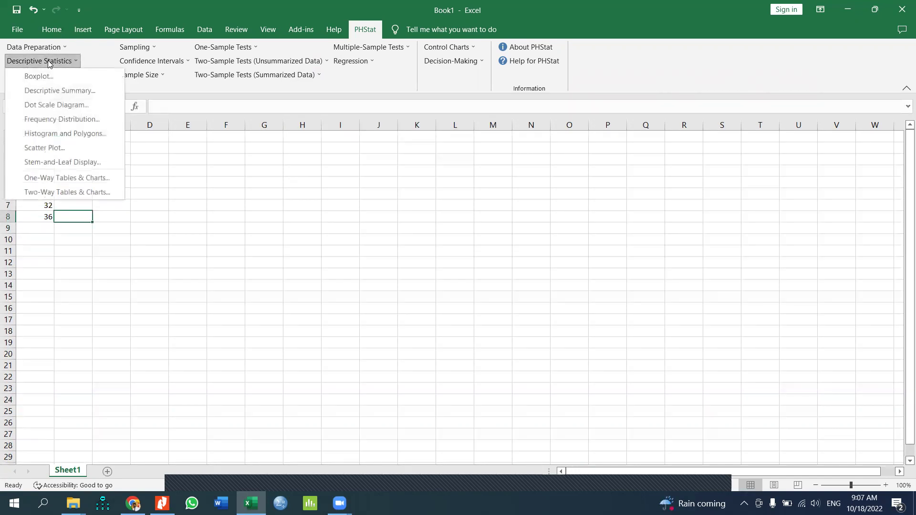
{"action": "left_click", "coordinate": [53, 94]}
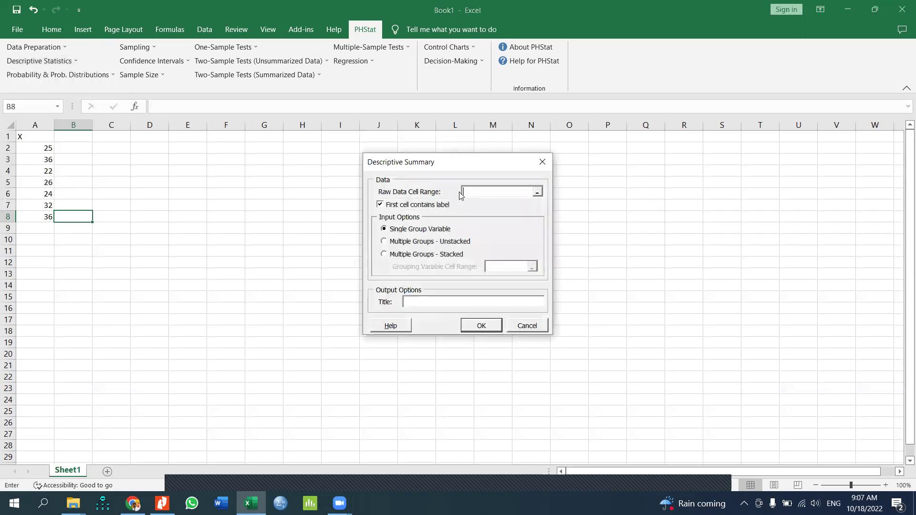
{"action": "left_click_drag", "start_coordinate": [42, 137], "coordinate": [65, 216]}
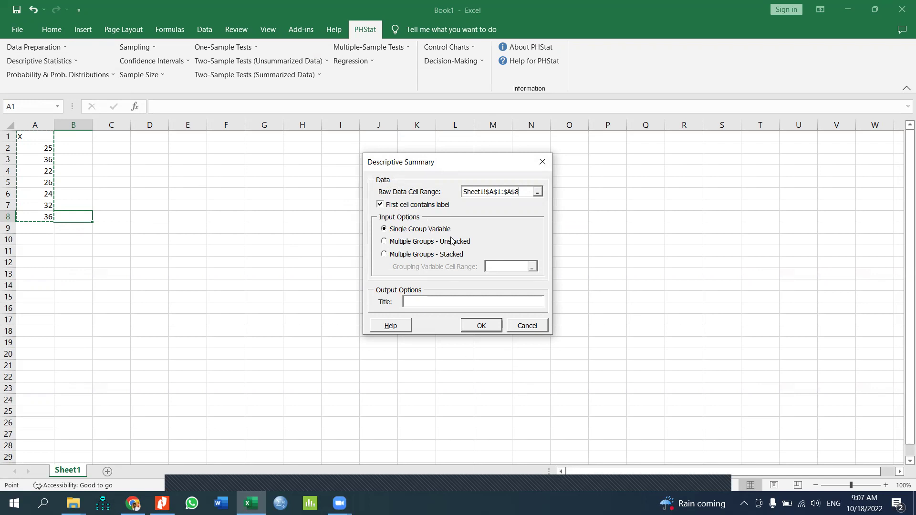
{"action": "left_click", "coordinate": [480, 326]}
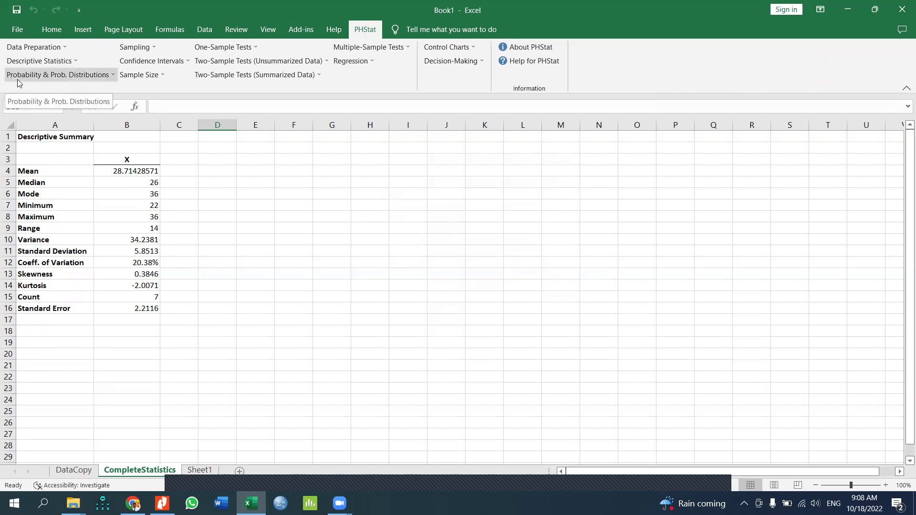
Start a PHStat normal probability distribution with mean 75 and standard deviation 8
{"action": "left_click", "coordinate": [110, 74]}
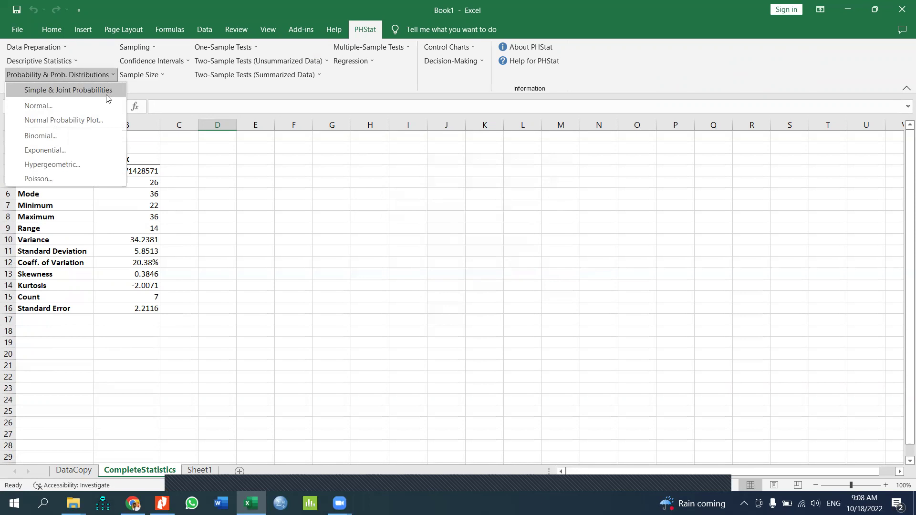
{"action": "left_click", "coordinate": [62, 111]}
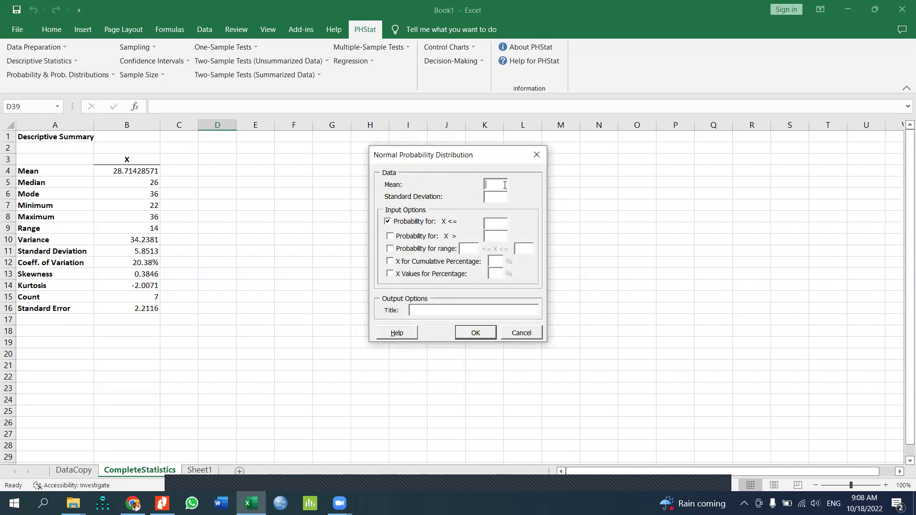
{"action": "type", "text": "75"}
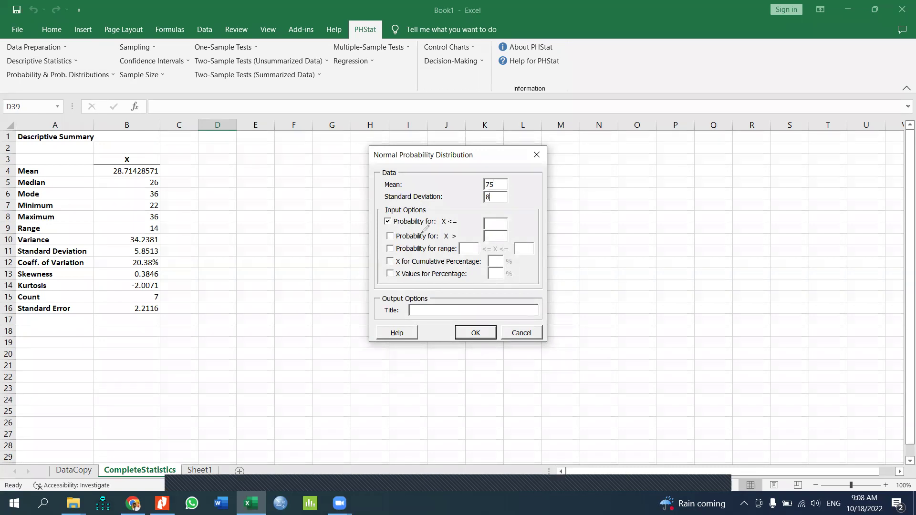
Handwrite the red annotation P(X ≤ 60) over the empty cells beside the Normal Probability Distribution dialog
{"action": "mouse_move", "coordinate": [683, 181]}
{"action": "left_mouse_down"}
{"action": "mouse_move", "coordinate": [678, 202]}
{"action": "mouse_move", "coordinate": [680, 191]}
{"action": "mouse_move", "coordinate": [737, 204]}
{"action": "mouse_move", "coordinate": [758, 187]}
{"action": "mouse_move", "coordinate": [757, 197]}
{"action": "left_mouse_up"}
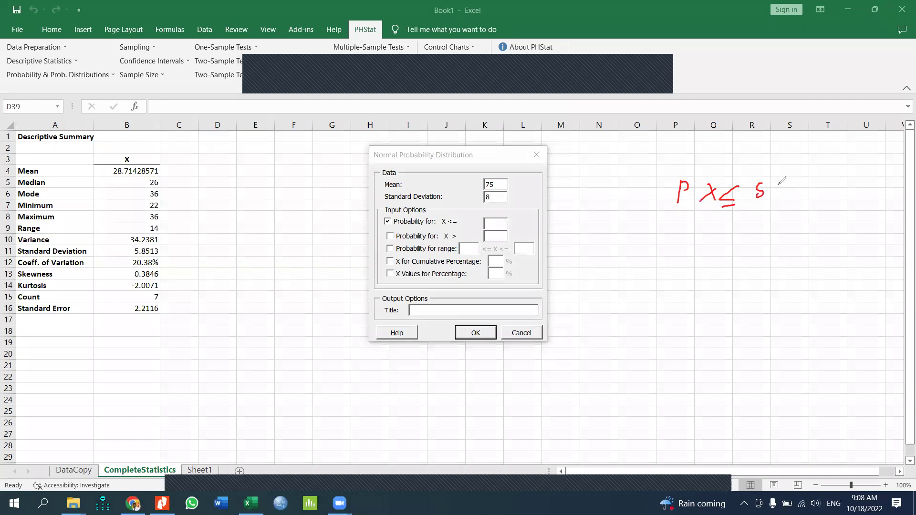
{"action": "mouse_move", "coordinate": [762, 182]}
{"action": "left_mouse_down"}
{"action": "mouse_move", "coordinate": [761, 192]}
{"action": "mouse_move", "coordinate": [775, 193]}
{"action": "mouse_move", "coordinate": [770, 186]}
{"action": "left_mouse_up"}
{"action": "left_click_drag", "start_coordinate": [699, 201], "coordinate": [728, 211]}
{"action": "left_click_drag", "start_coordinate": [779, 167], "coordinate": [771, 206]}
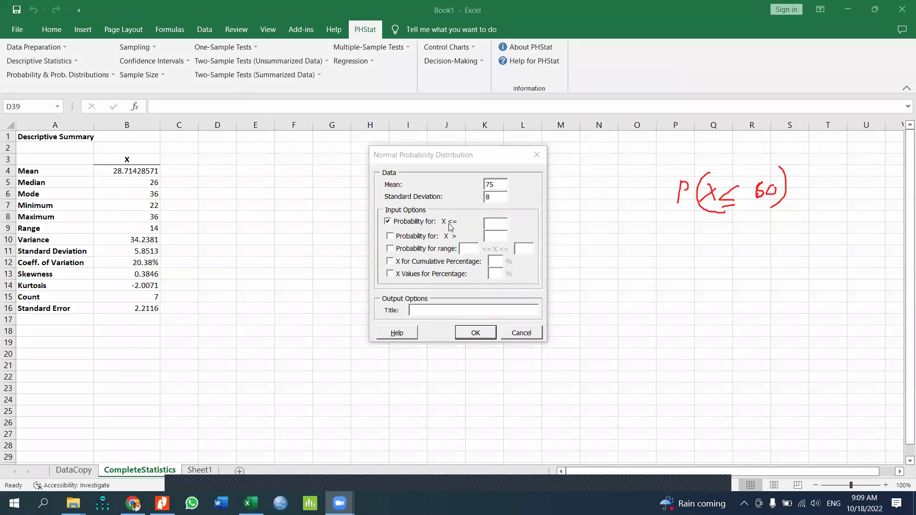
Generate the normal probability for X <= 60, inspect its result cell and return to the data on Sheet1
{"action": "left_click", "coordinate": [491, 224]}
{"action": "type", "text": "60"}
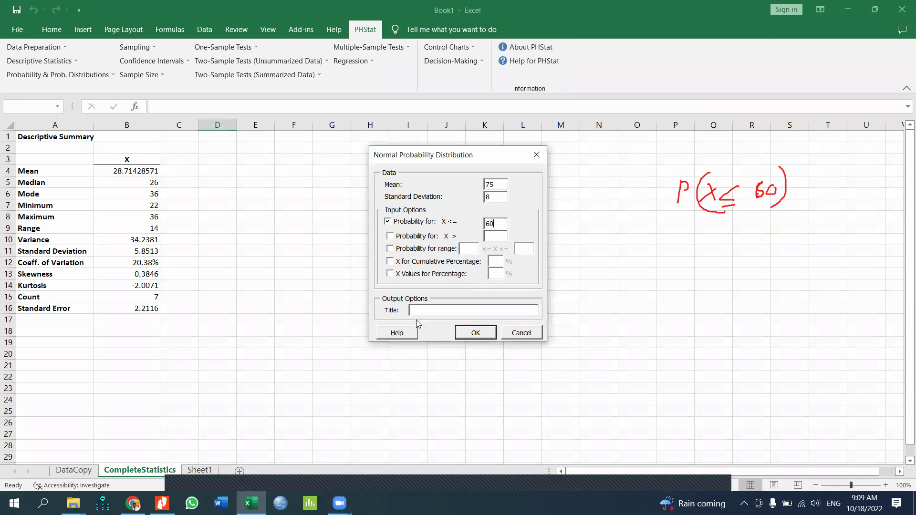
{"action": "left_click", "coordinate": [473, 333]}
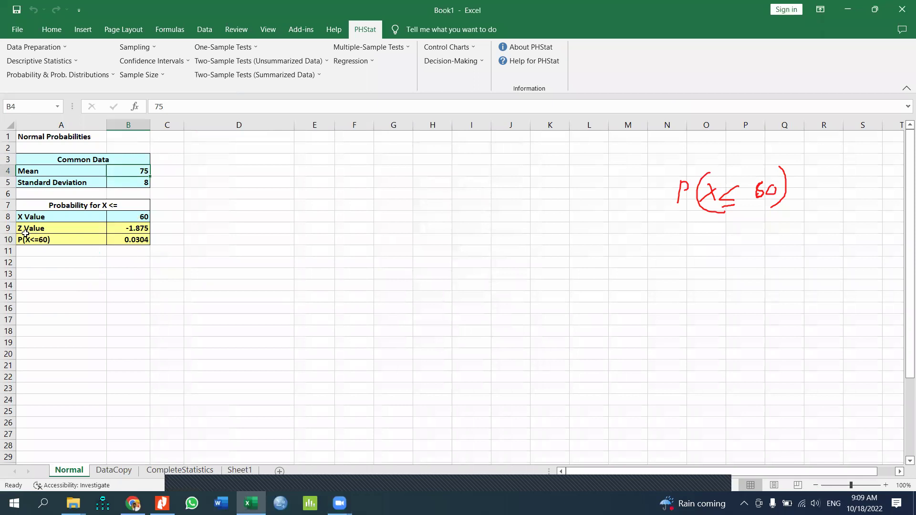
{"action": "left_click", "coordinate": [137, 238]}
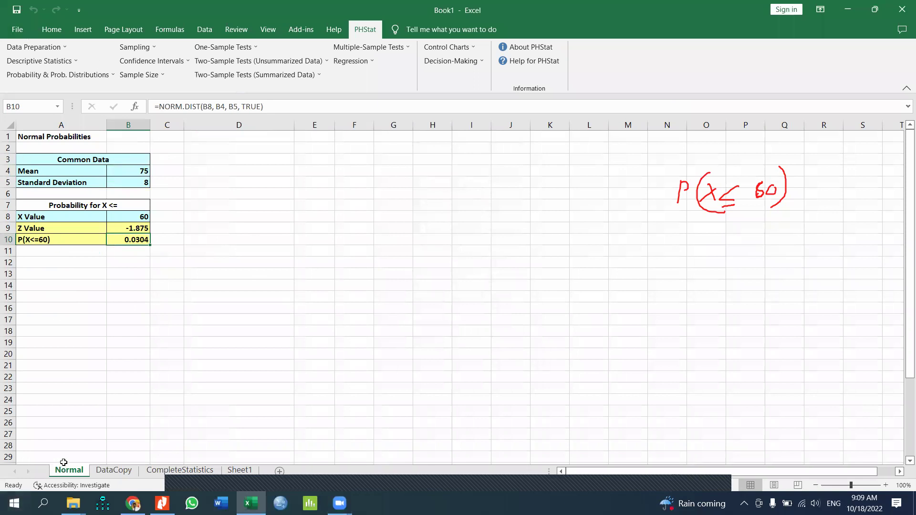
{"action": "left_click", "coordinate": [234, 471]}
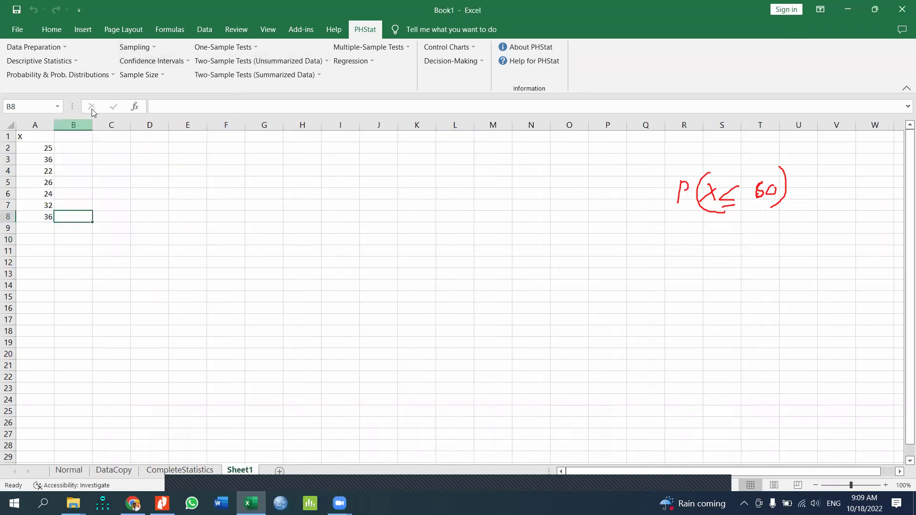
Generate a PHStat 95% confidence interval estimate for the mean, sigma unknown, from Sheet1 range A1:A8 with the first cell as label
{"action": "left_click", "coordinate": [166, 62]}
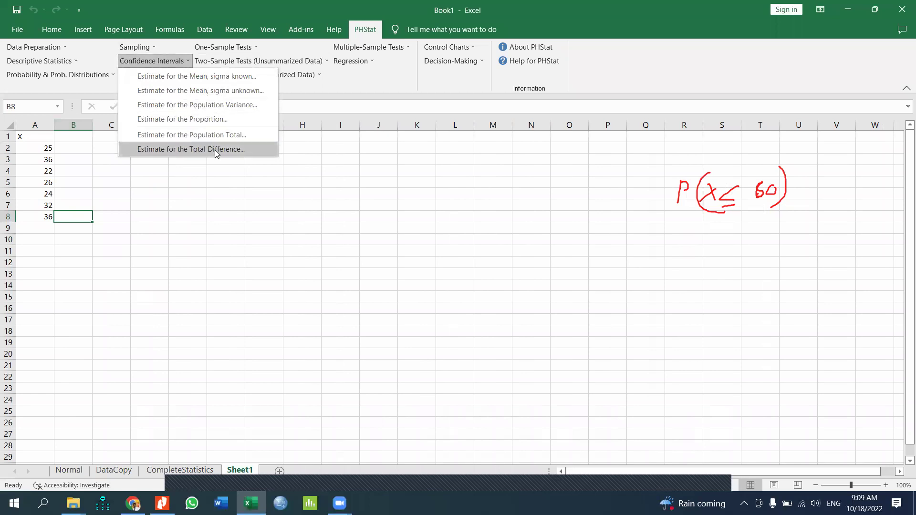
{"action": "left_click", "coordinate": [210, 93]}
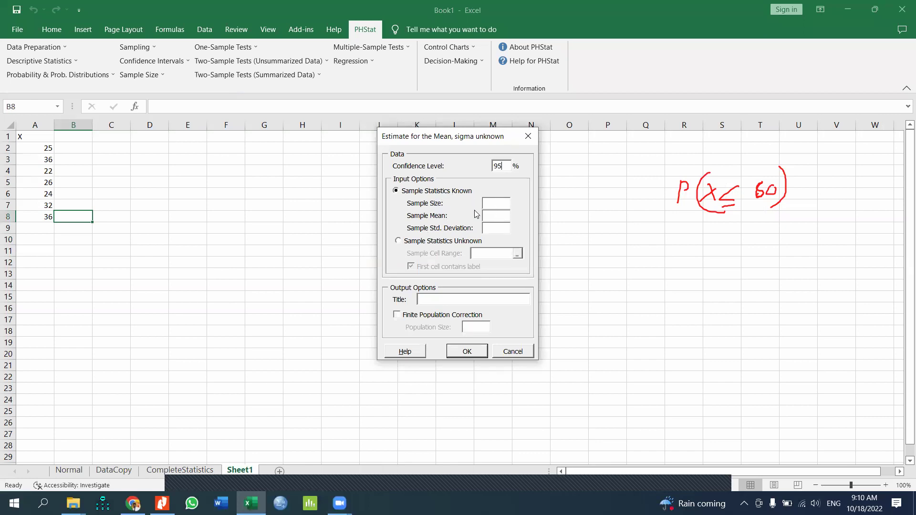
{"action": "left_click", "coordinate": [418, 243]}
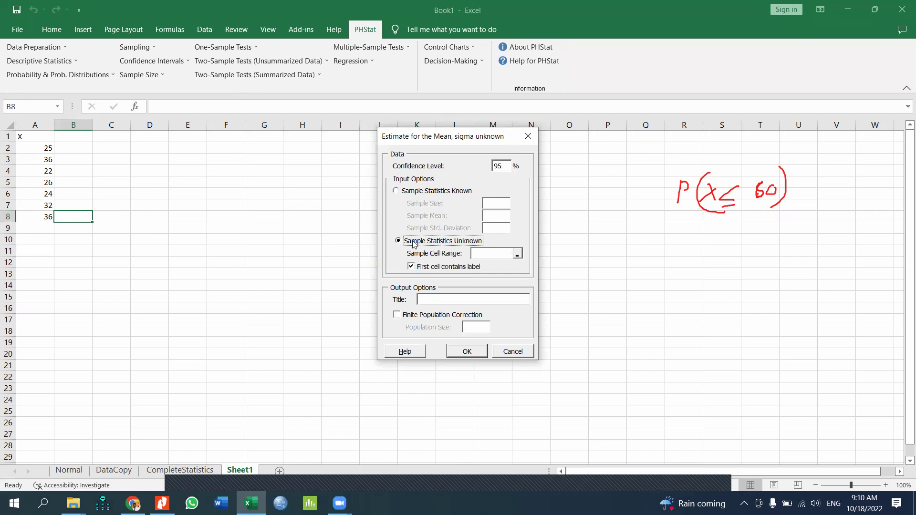
{"action": "left_click", "coordinate": [481, 252]}
{"action": "left_click_drag", "start_coordinate": [21, 136], "coordinate": [18, 217]}
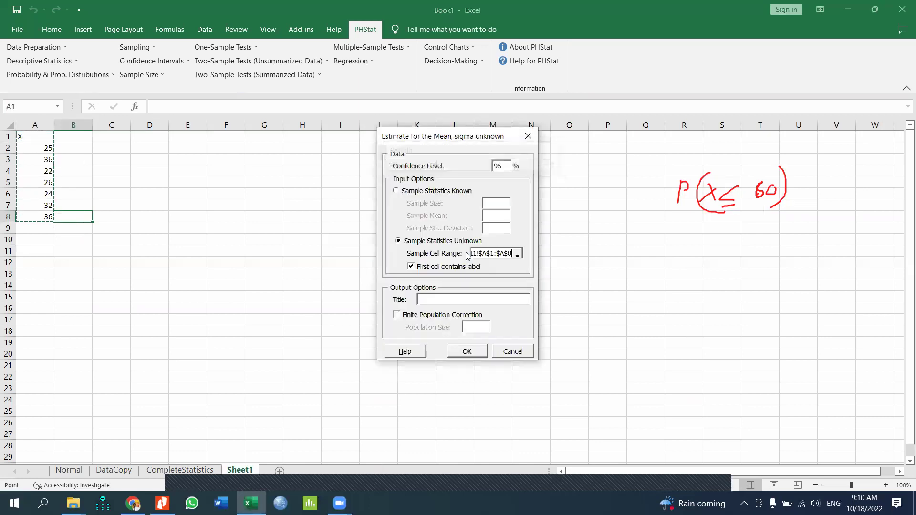
{"action": "left_click", "coordinate": [466, 351]}
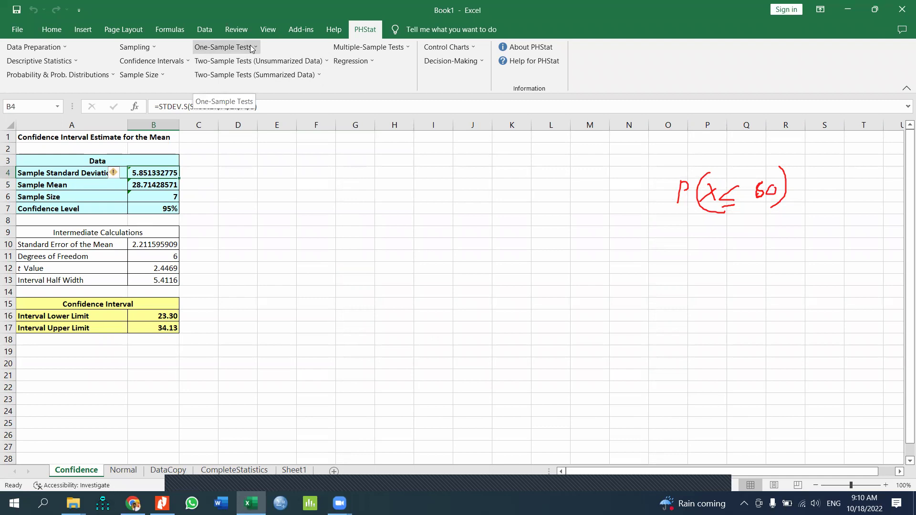
Run a two-tail t test for the mean, sigma unknown, on Sheet1 A1:A8 with null hypothesis 30 and significance 0.05, and inspect the statistic and critical values
{"action": "left_click", "coordinate": [293, 471]}
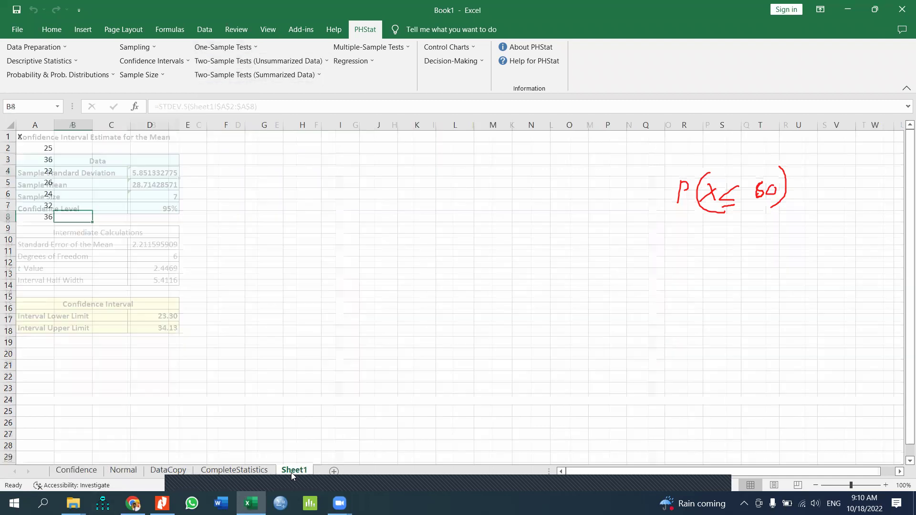
{"action": "left_click", "coordinate": [223, 48]}
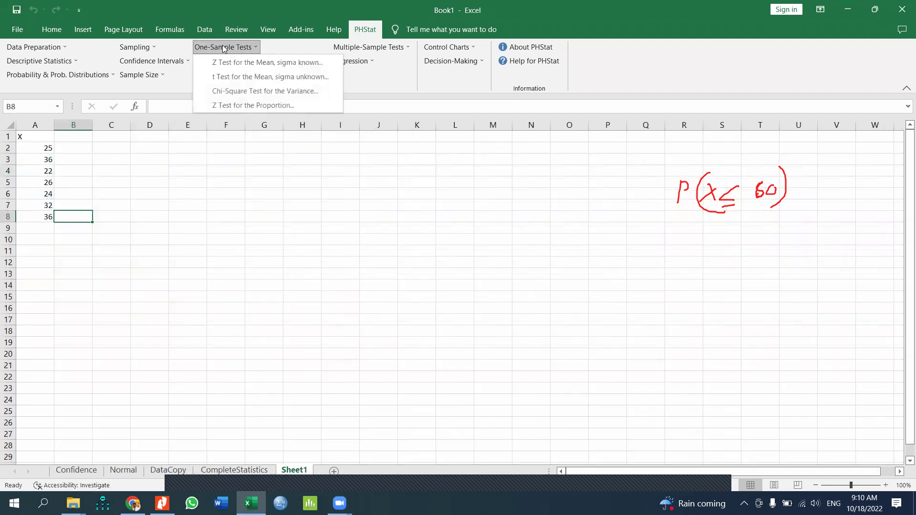
{"action": "left_click", "coordinate": [244, 77]}
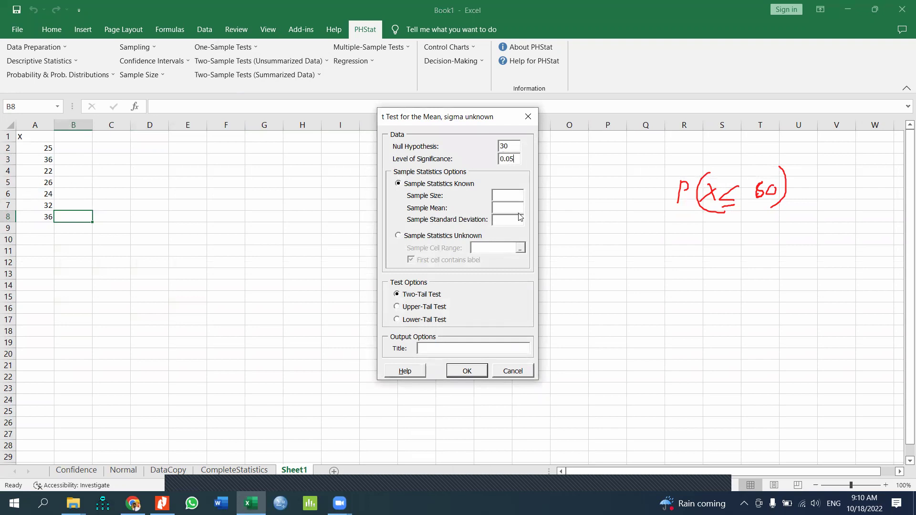
{"action": "left_click", "coordinate": [406, 236]}
{"action": "left_click", "coordinate": [483, 246]}
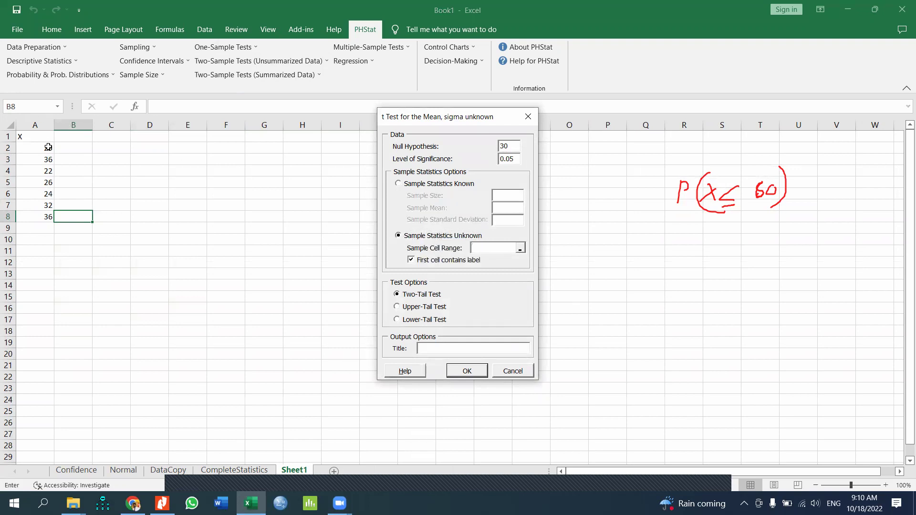
{"action": "left_click_drag", "start_coordinate": [42, 137], "coordinate": [34, 216]}
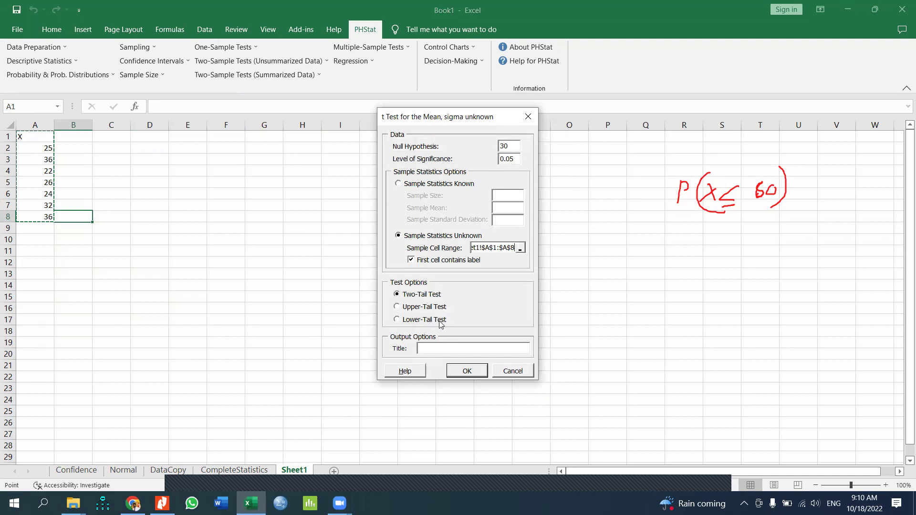
{"action": "left_click", "coordinate": [467, 370]}
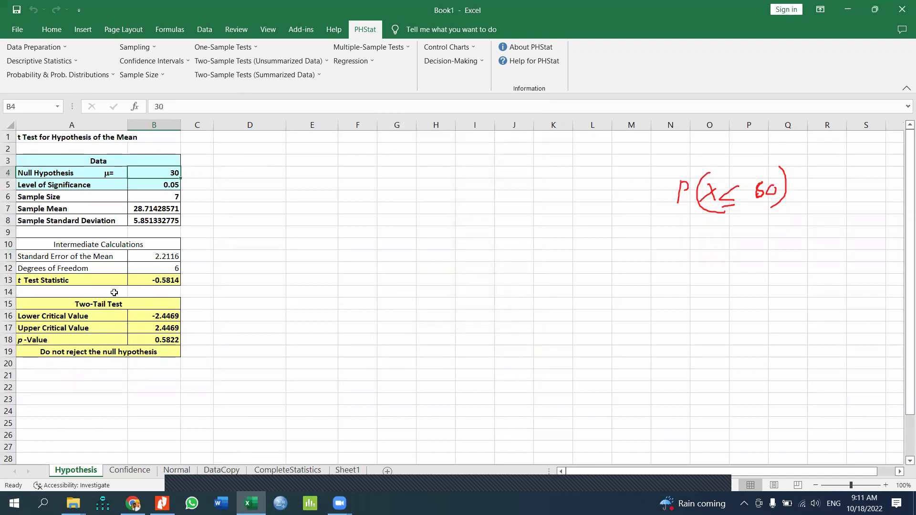
{"action": "left_click_drag", "start_coordinate": [29, 165], "coordinate": [162, 353]}
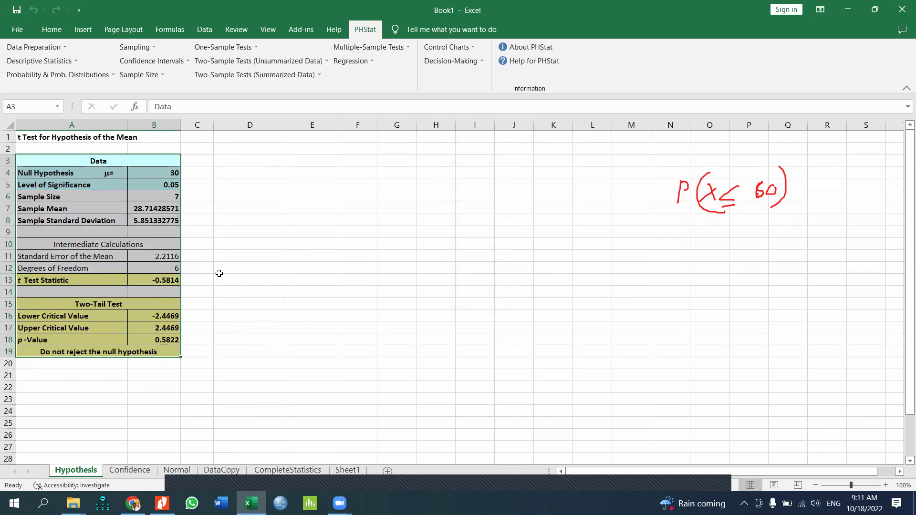
{"action": "left_click", "coordinate": [247, 278]}
{"action": "left_click", "coordinate": [170, 281]}
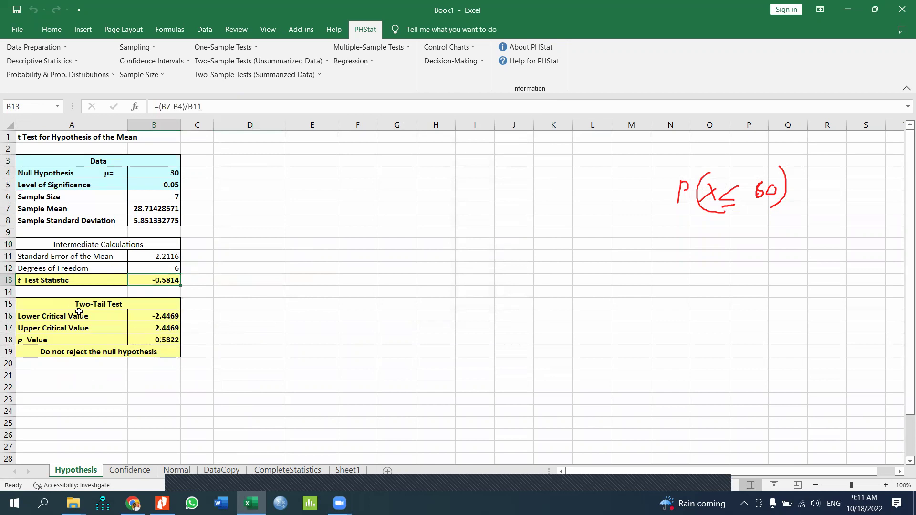
{"action": "left_click_drag", "start_coordinate": [166, 316], "coordinate": [167, 328]}
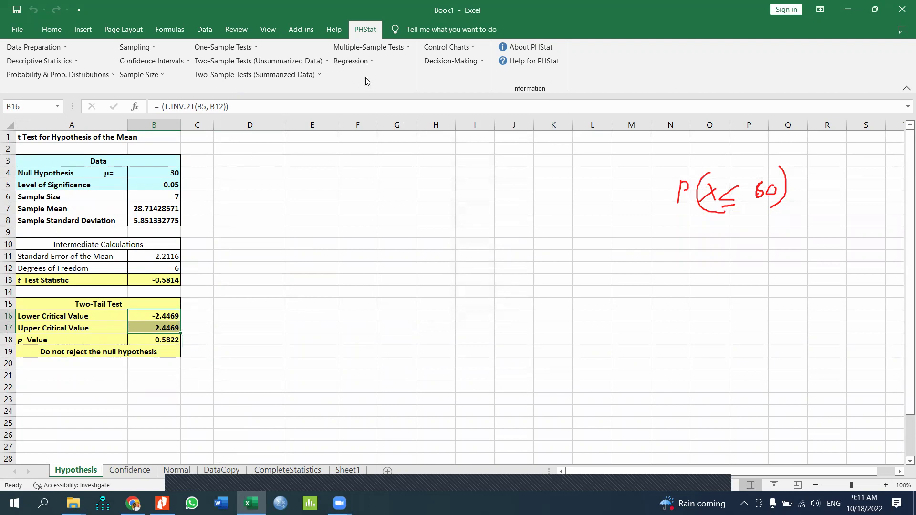
{"action": "left_click", "coordinate": [405, 48]}
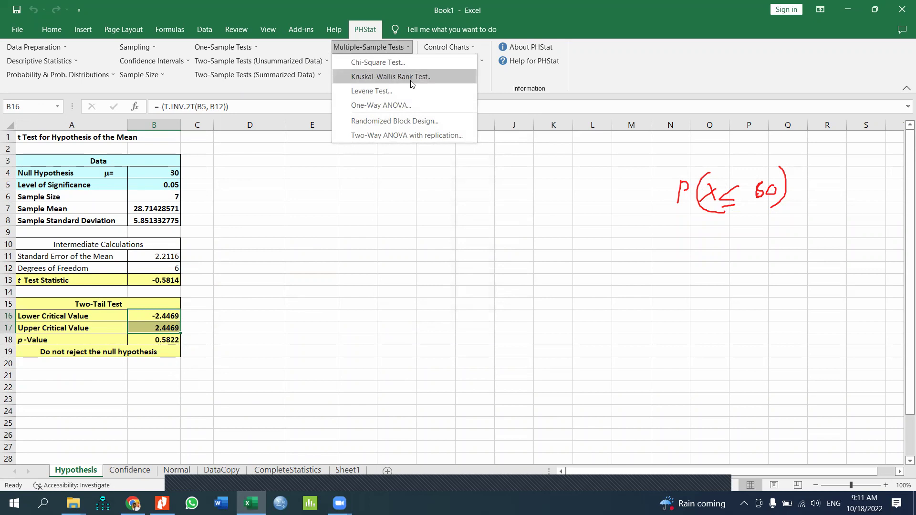
{"action": "left_click", "coordinate": [267, 90]}
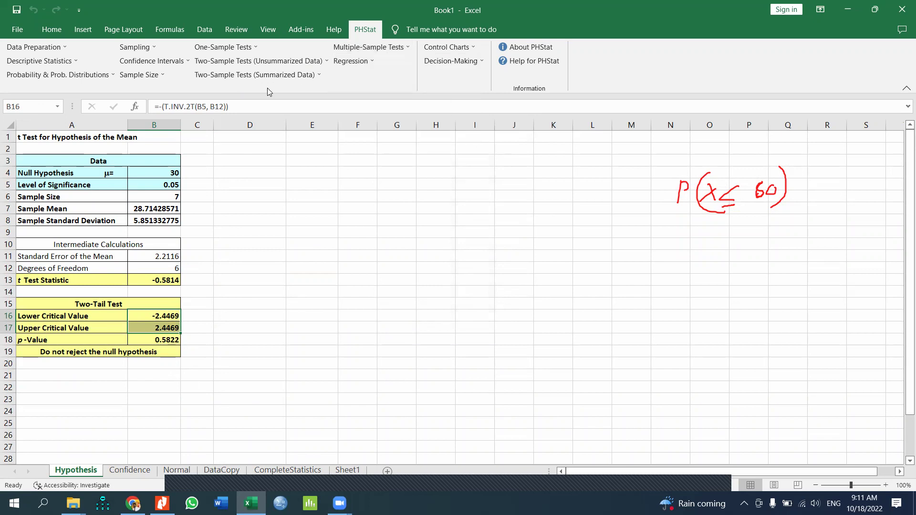
{"action": "left_click", "coordinate": [371, 60]}
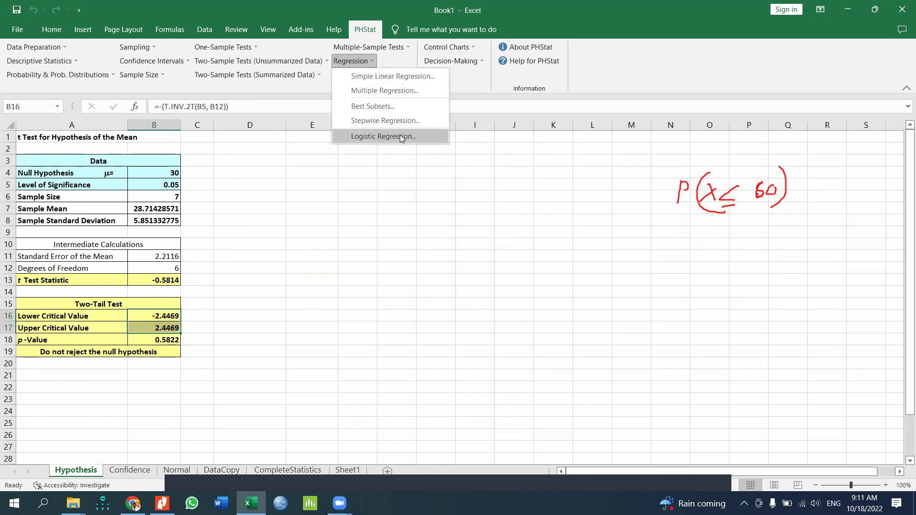
{"action": "left_click", "coordinate": [467, 48]}
{"action": "left_click", "coordinate": [473, 63]}
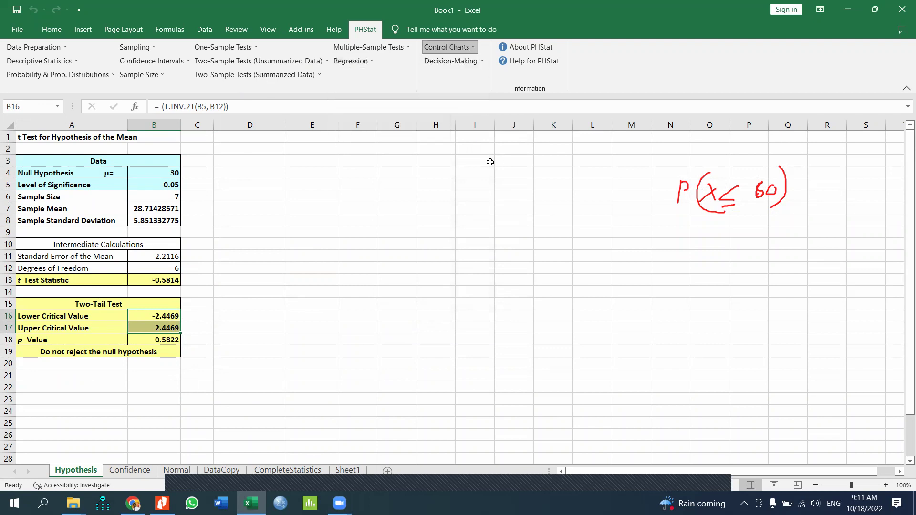
{"action": "left_click", "coordinate": [481, 62]}
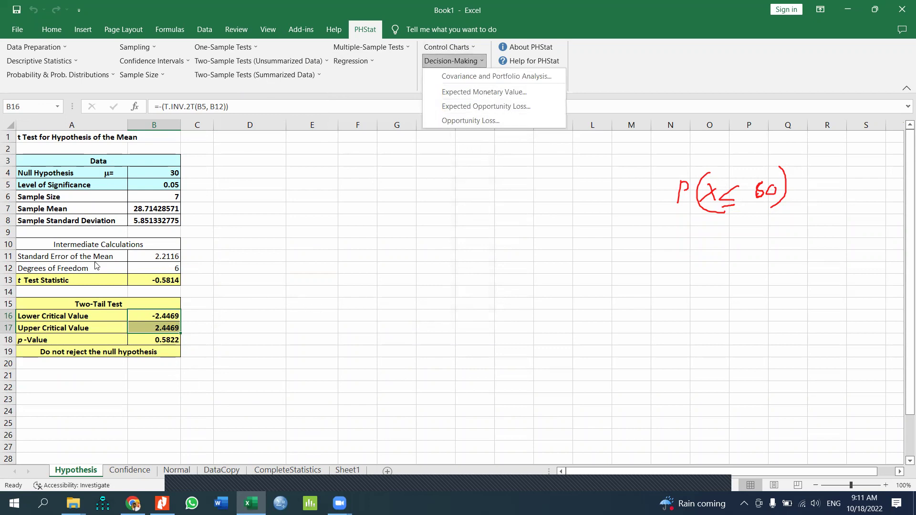
{"action": "left_click", "coordinate": [270, 230]}
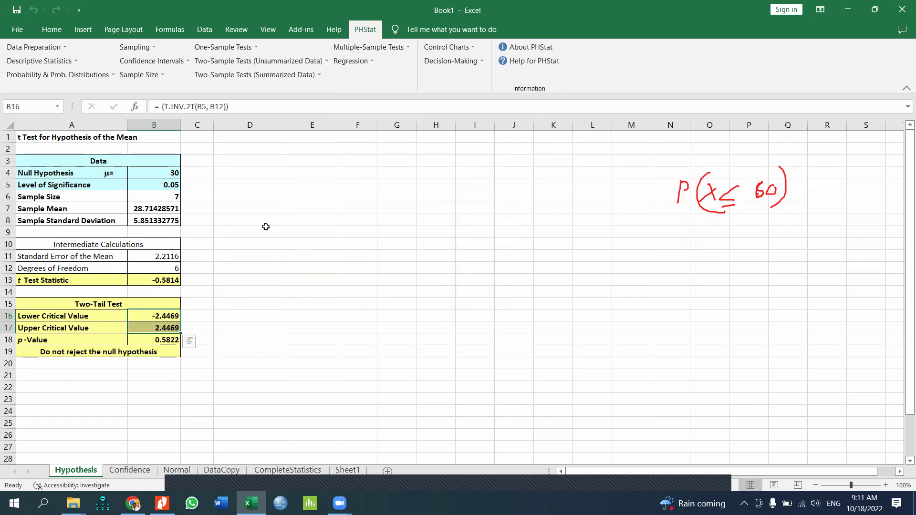